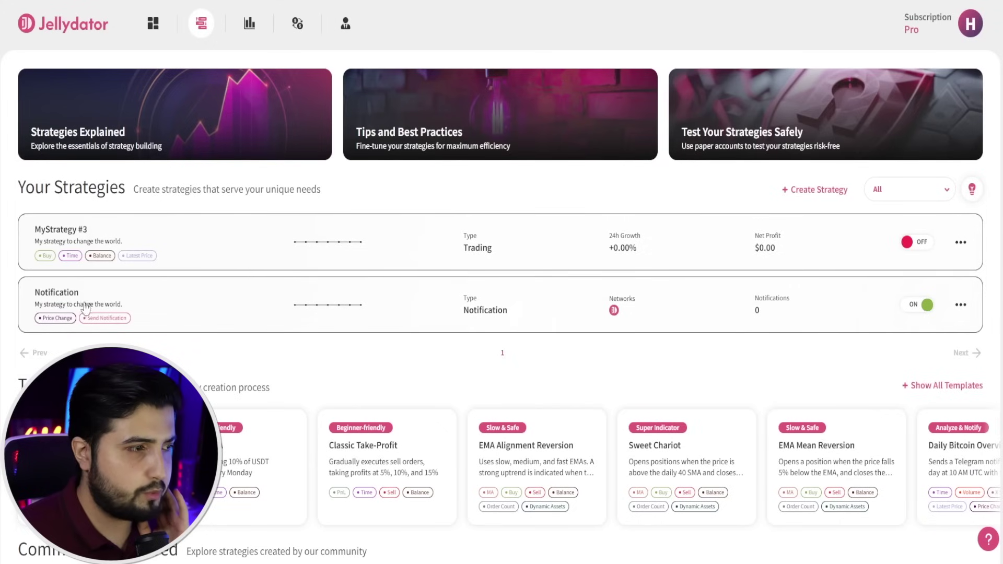
# Open the Notification strategy for editing.
pyautogui.click(959, 306)
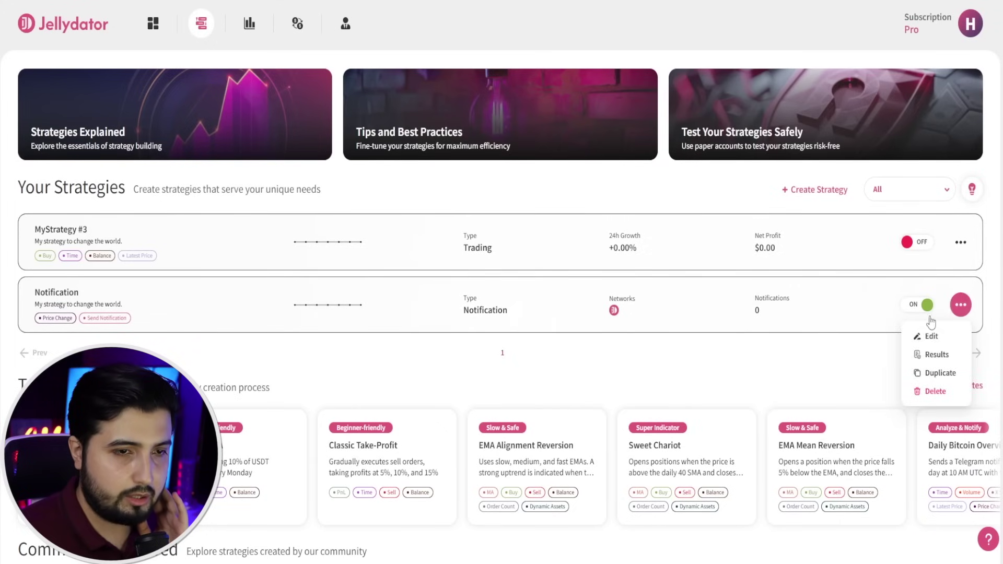
pyautogui.click(932, 338)
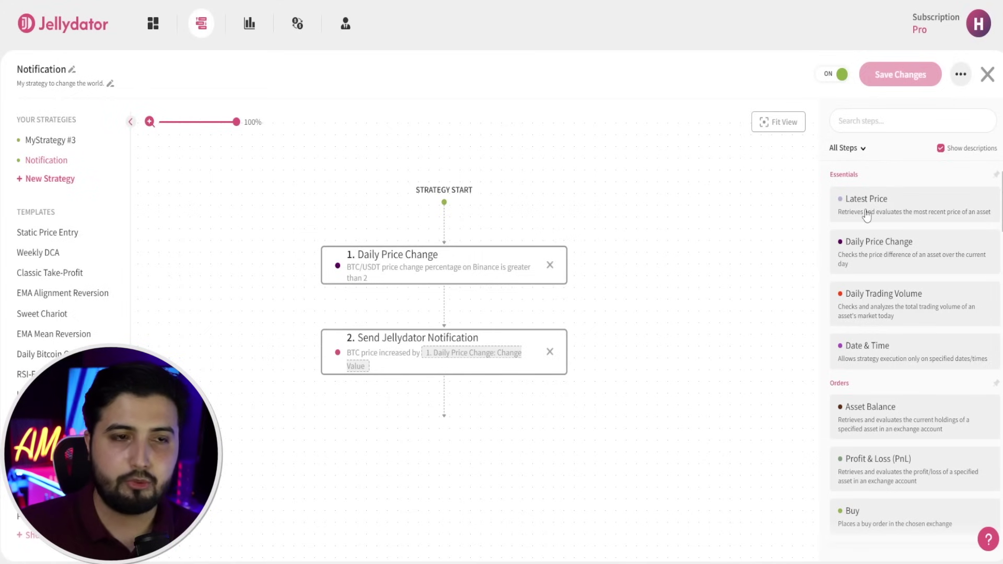
pyautogui.moveTo(603, 298); pyautogui.dragTo(625, 282)
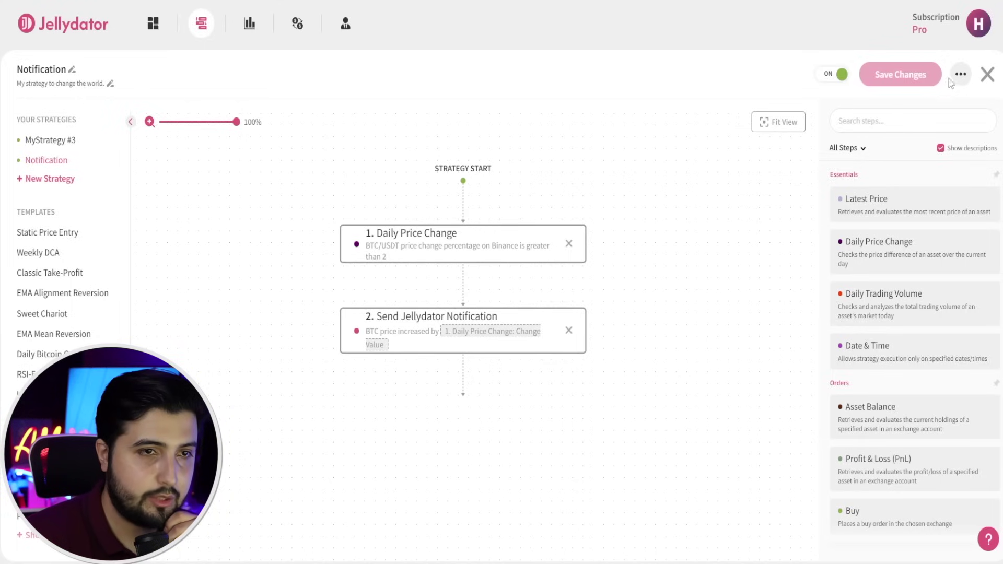
# Create a new strategy whose first step is an Asset Balance check with a target greater than 0.1 BTC.
pyautogui.click(44, 182)
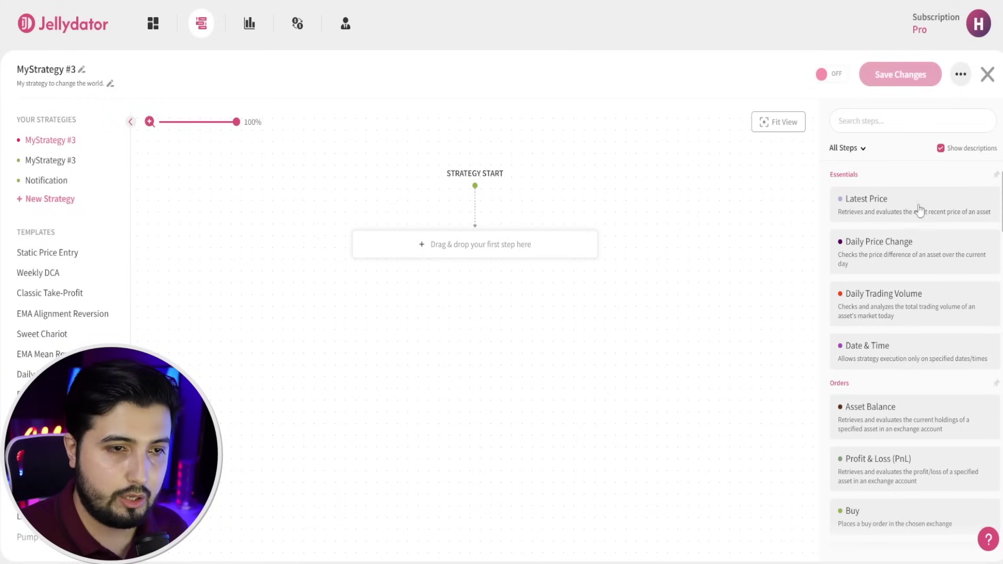
pyautogui.moveTo(902, 416); pyautogui.dragTo(484, 238)
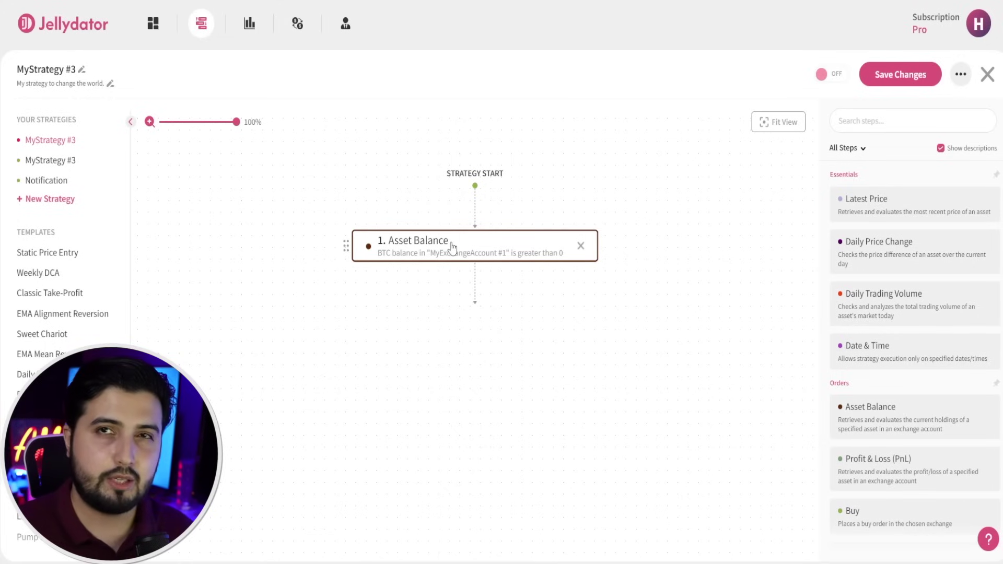
pyautogui.click(499, 250)
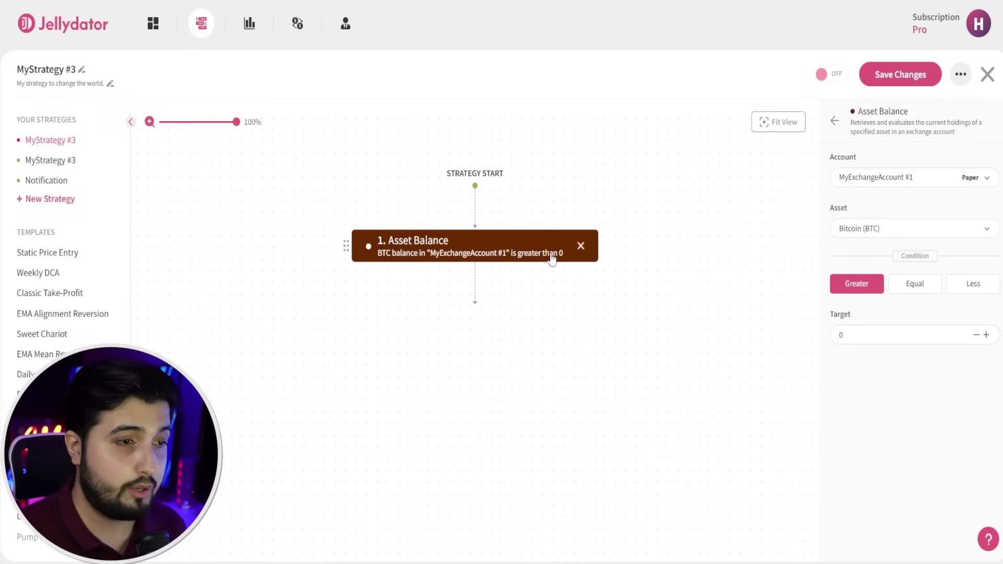
pyautogui.click(867, 334)
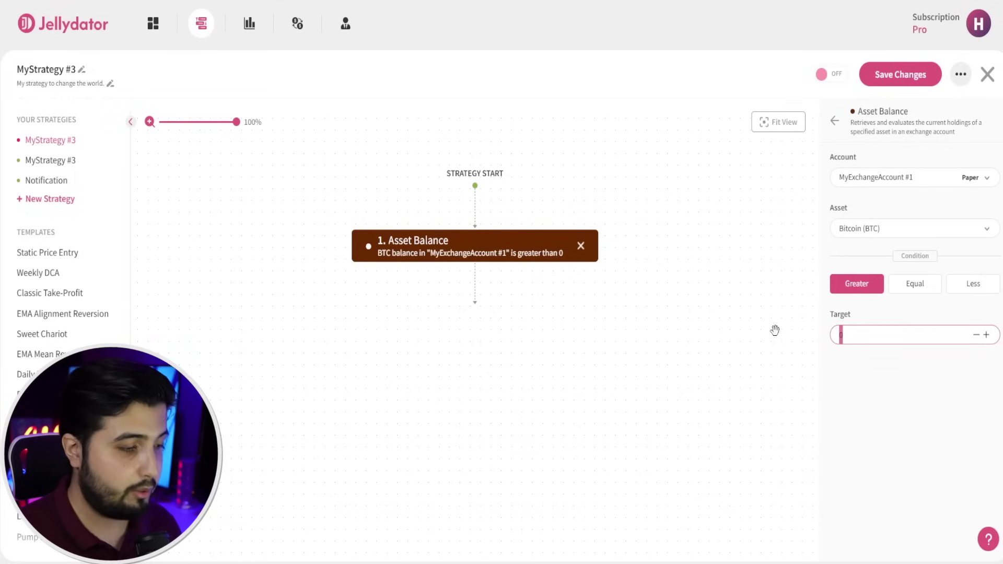
pyautogui.click(913, 403)
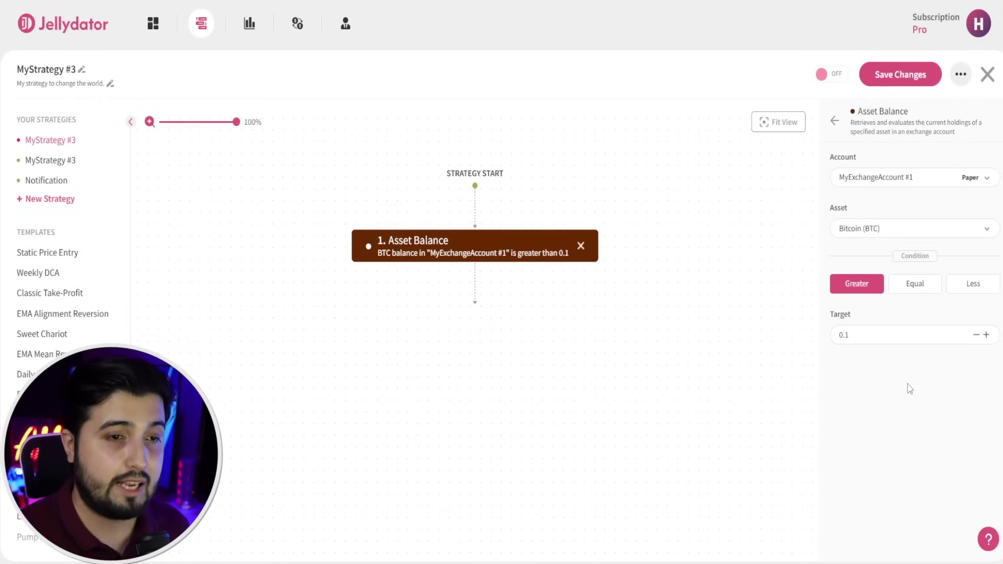
# Add a Latest Price step below Asset Balance, with the condition that BTC/USDT is less than 102000.
pyautogui.click(834, 121)
pyautogui.moveTo(867, 203); pyautogui.dragTo(435, 288)
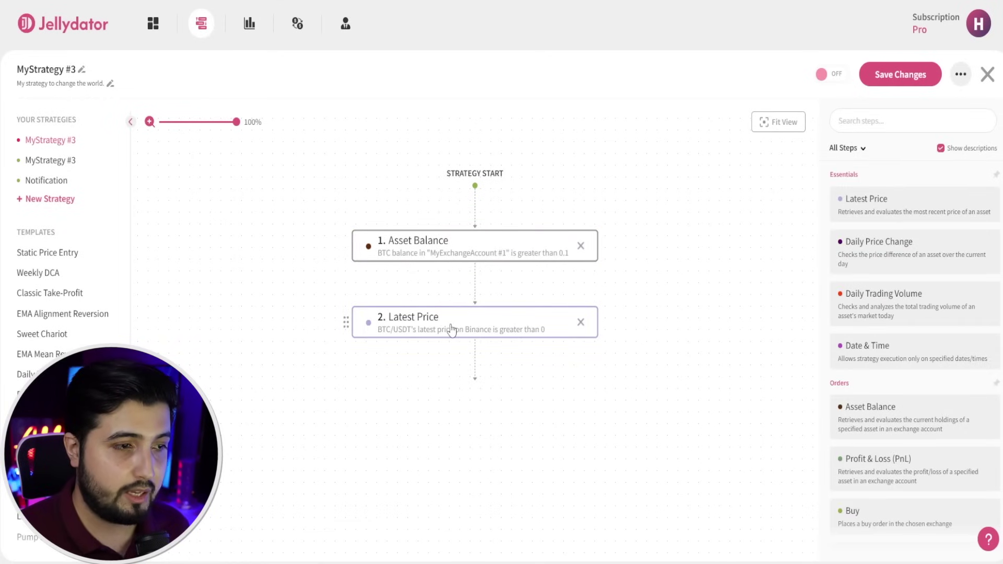
pyautogui.click(510, 325)
pyautogui.scroll(-2, 908, 450)
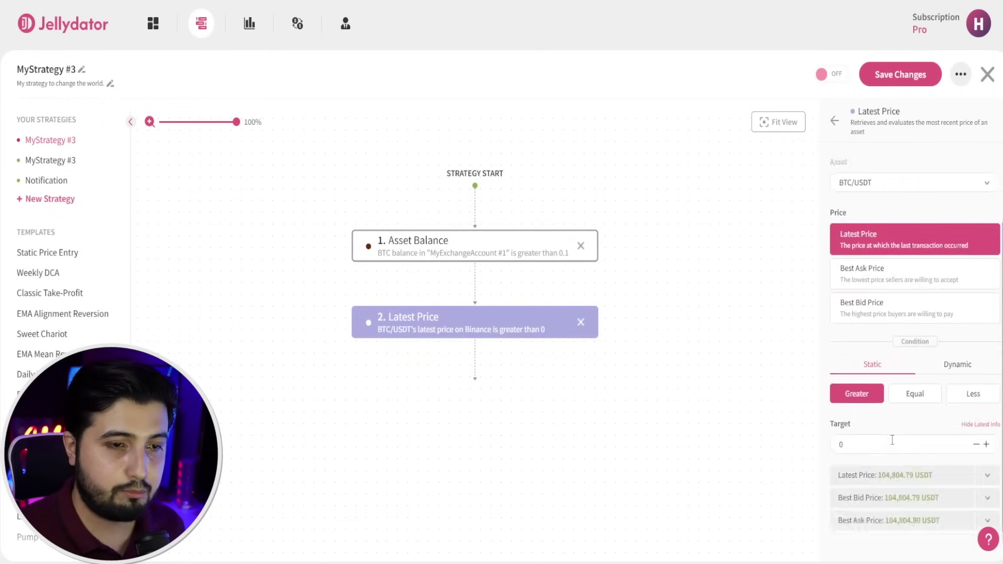
pyautogui.click(973, 381)
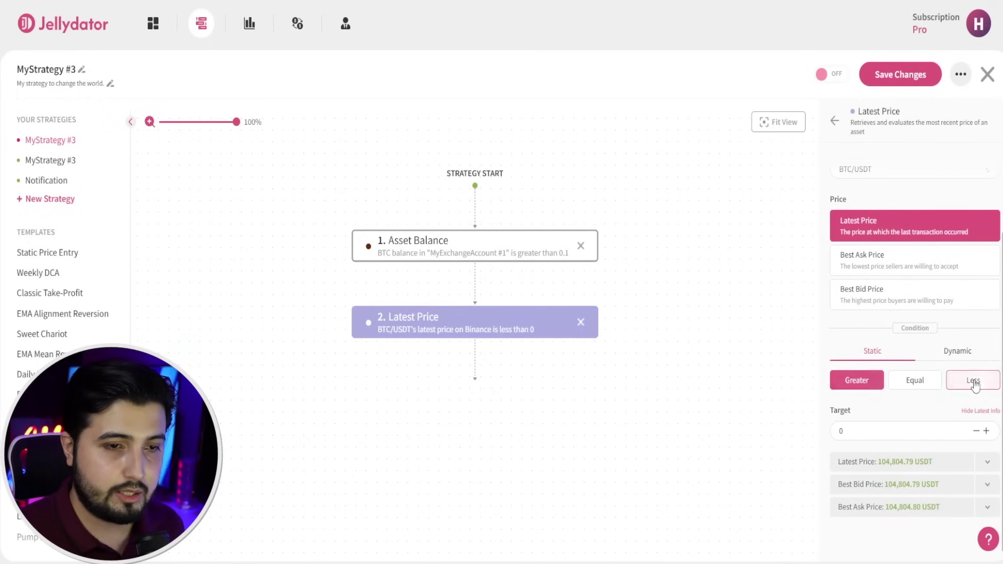
pyautogui.click(873, 431)
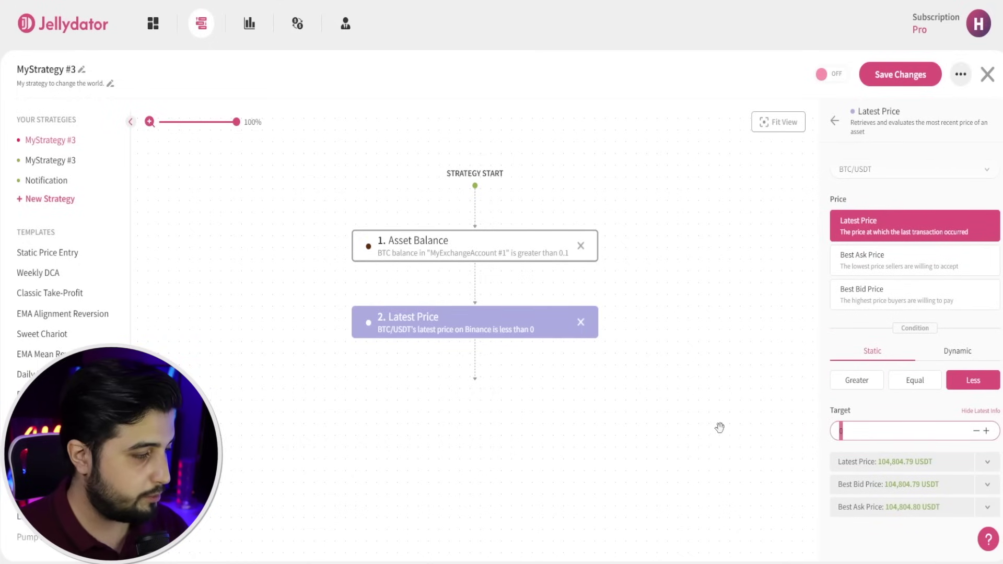
pyautogui.write('102000')
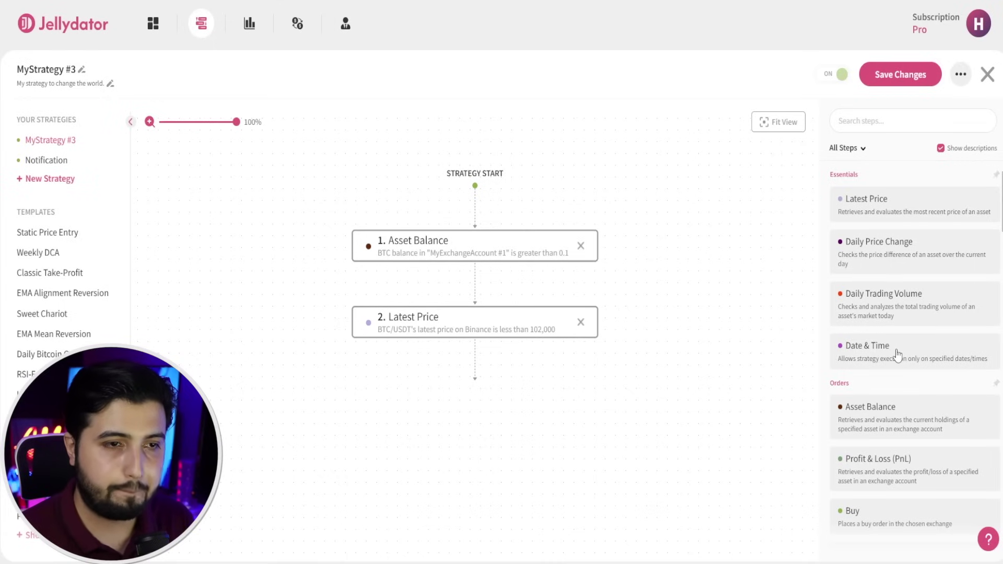
# Add a Date & Time step below Latest Price and set its schedule to once every day.
pyautogui.moveTo(907, 355); pyautogui.dragTo(432, 366)
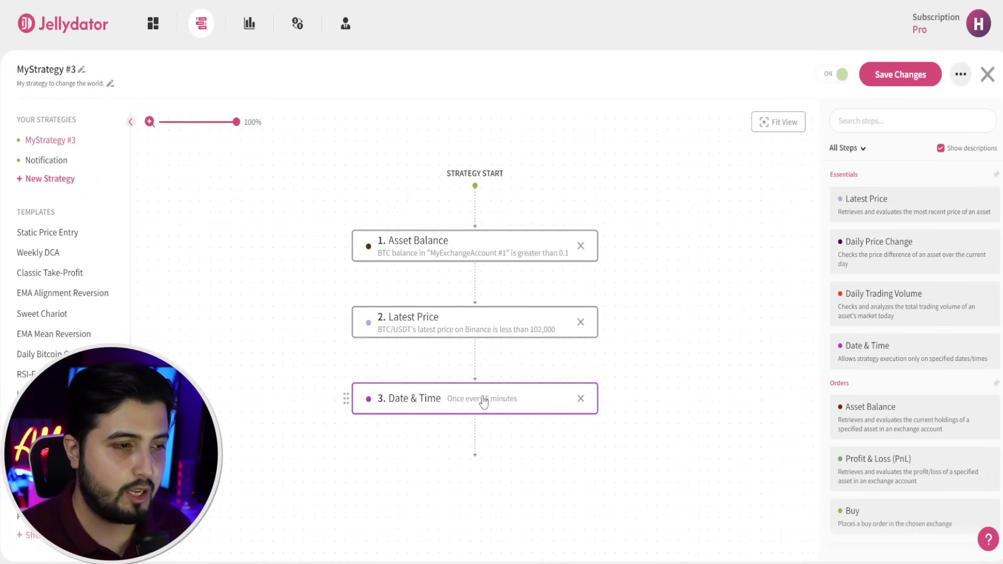
pyautogui.click(509, 400)
pyautogui.click(903, 182)
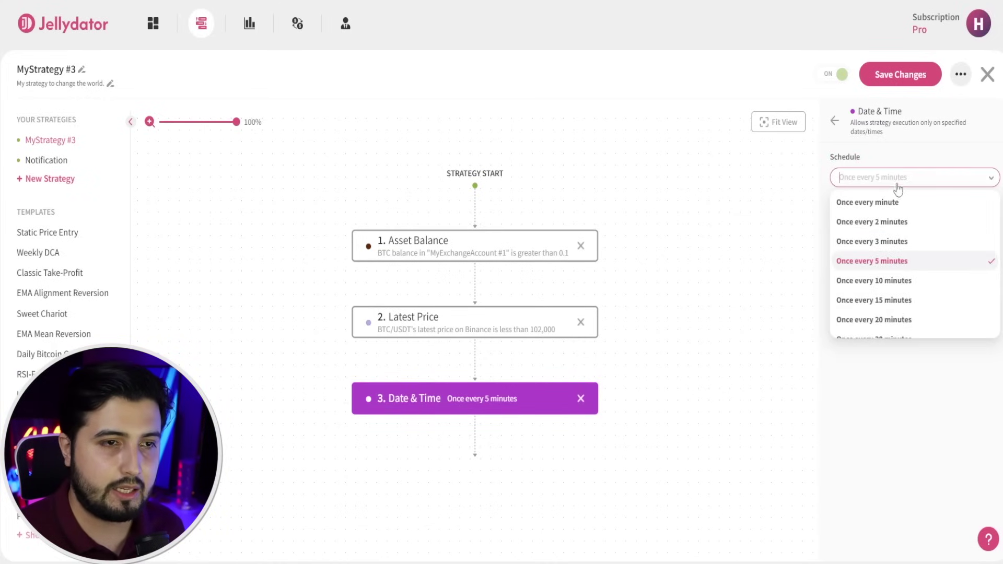
pyautogui.scroll(-2, 917, 261)
pyautogui.scroll(-2, 907, 269)
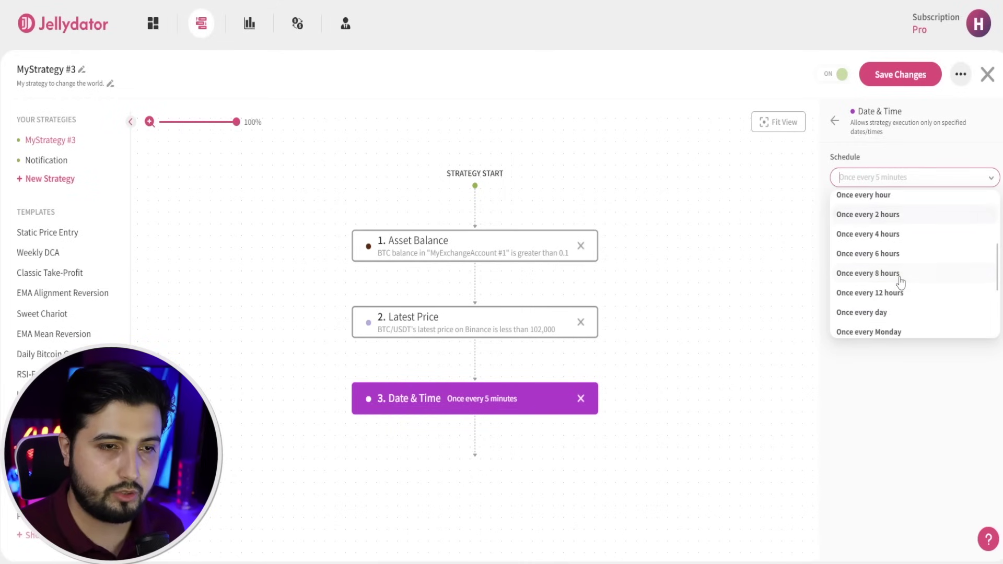
pyautogui.click(887, 253)
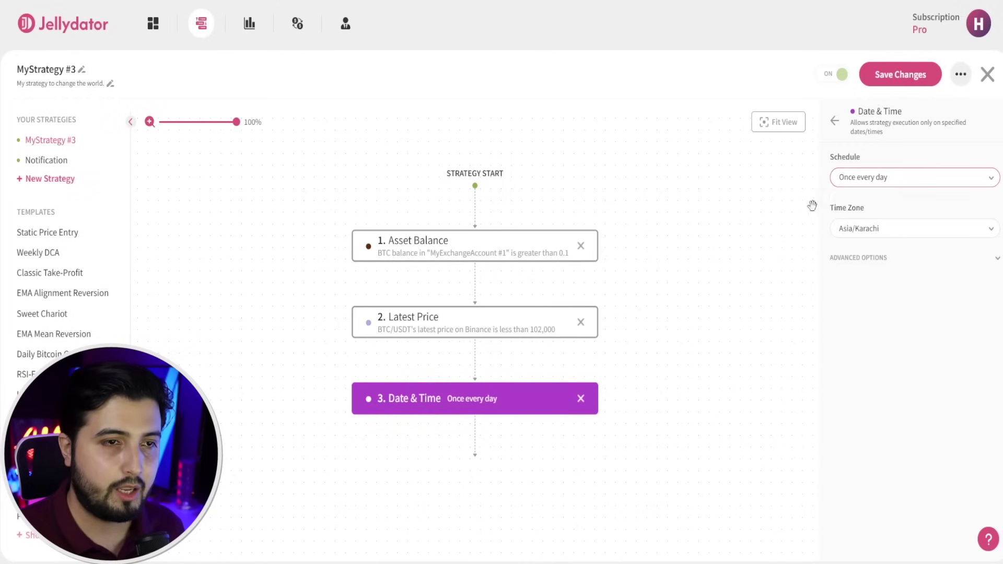
pyautogui.click(751, 319)
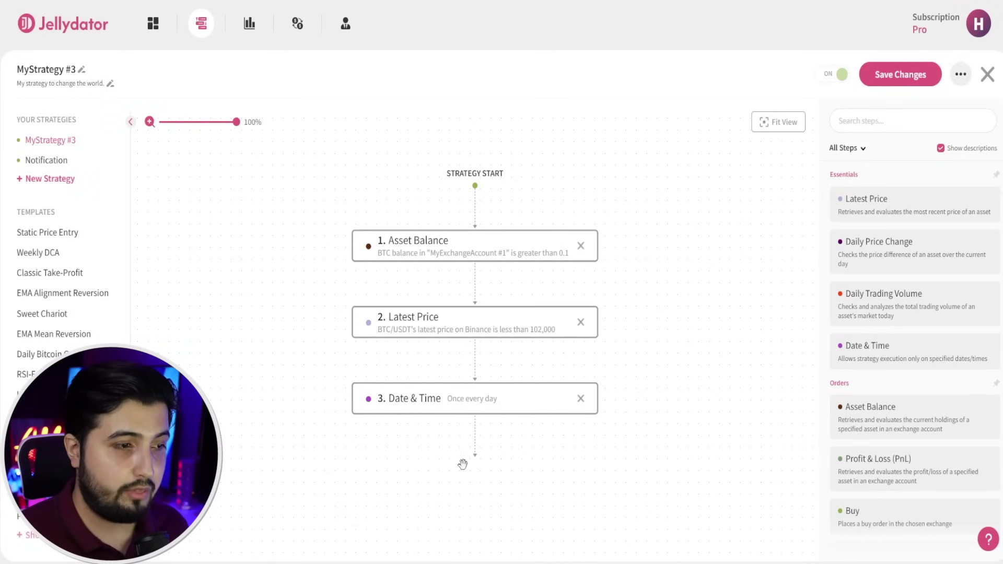
# Add a Buy step below Date & Time and set its quantity to 0.001 BTC.
pyautogui.scroll(-3, 461, 463)
pyautogui.scroll(-3, 889, 361)
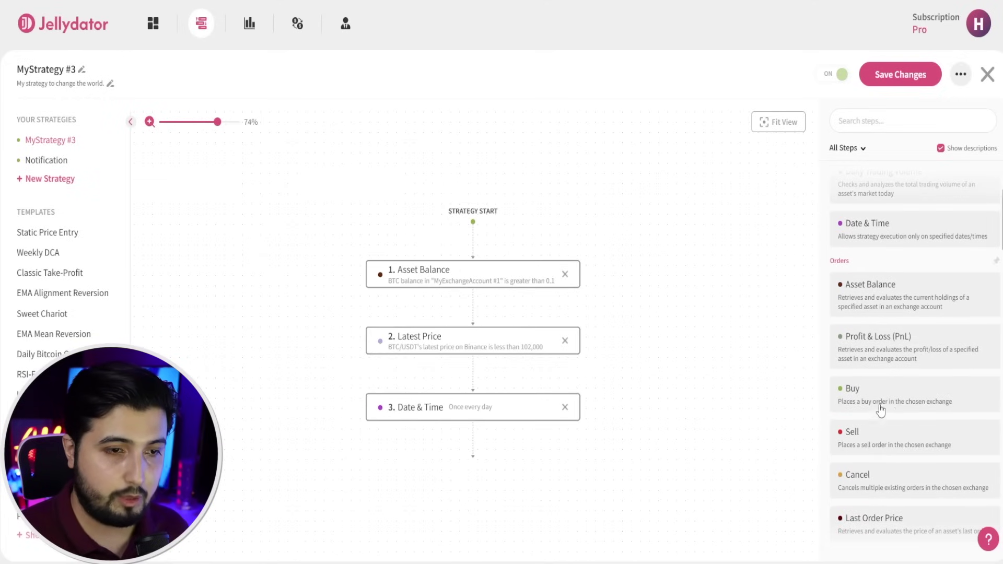
pyautogui.moveTo(878, 395); pyautogui.dragTo(470, 448)
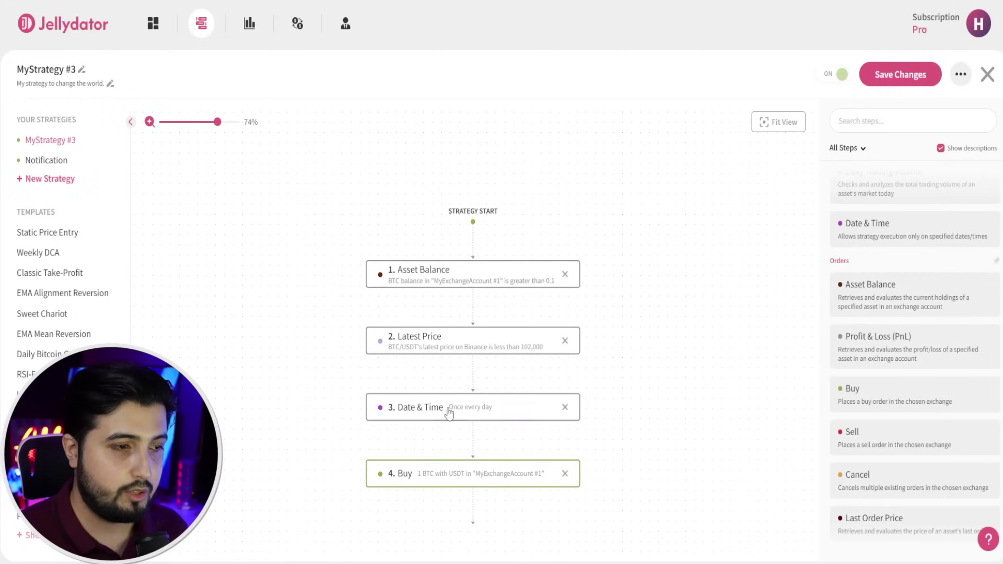
pyautogui.scroll(-2, 501, 421)
pyautogui.click(460, 473)
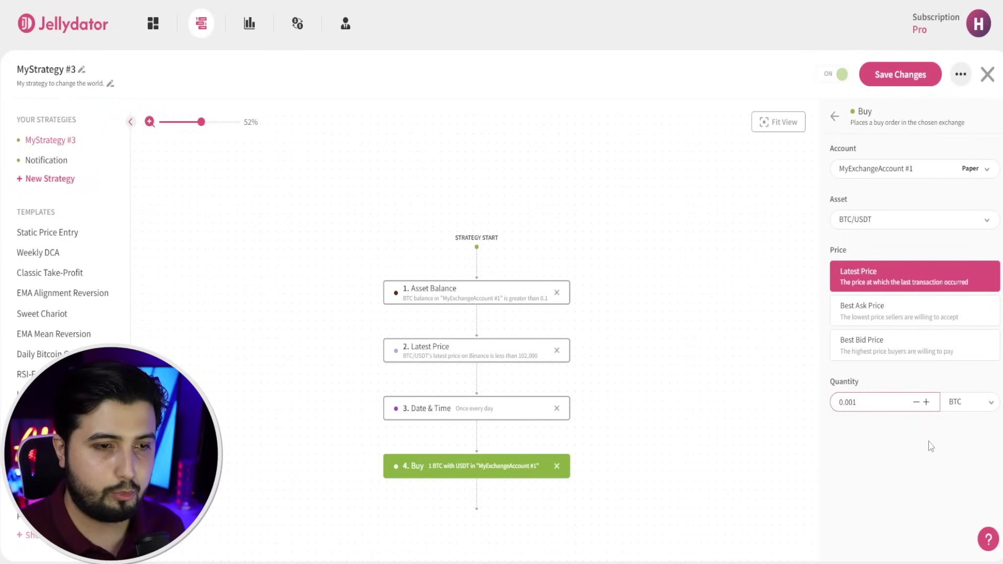
pyautogui.click(973, 413)
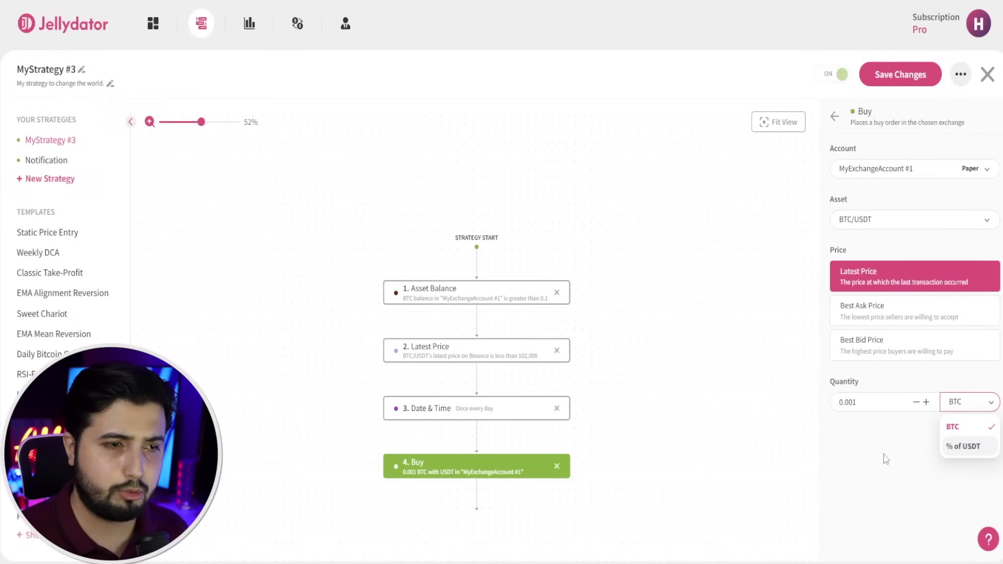
pyautogui.click(731, 454)
pyautogui.scroll(3, 715, 437)
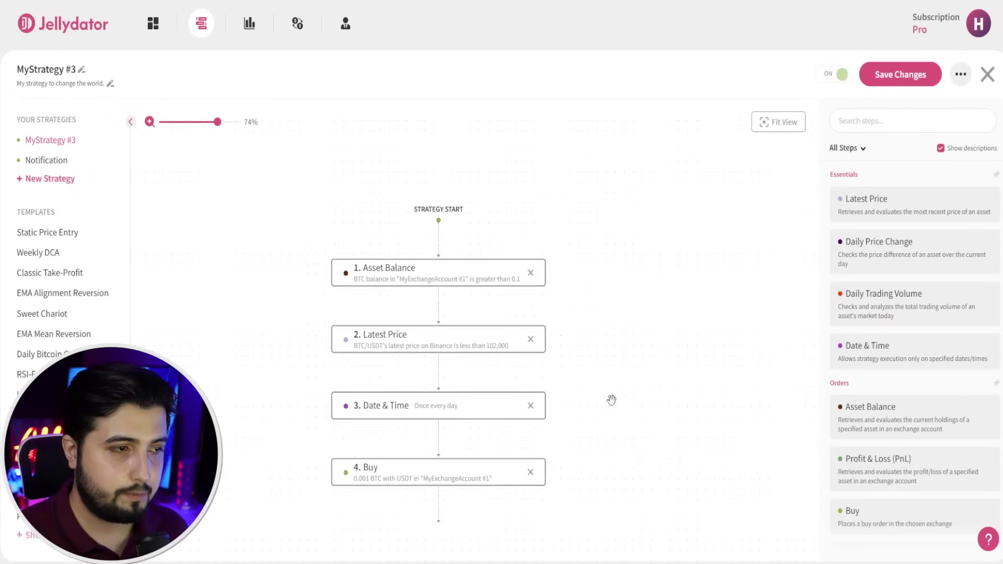
pyautogui.scroll(-2, 559, 314)
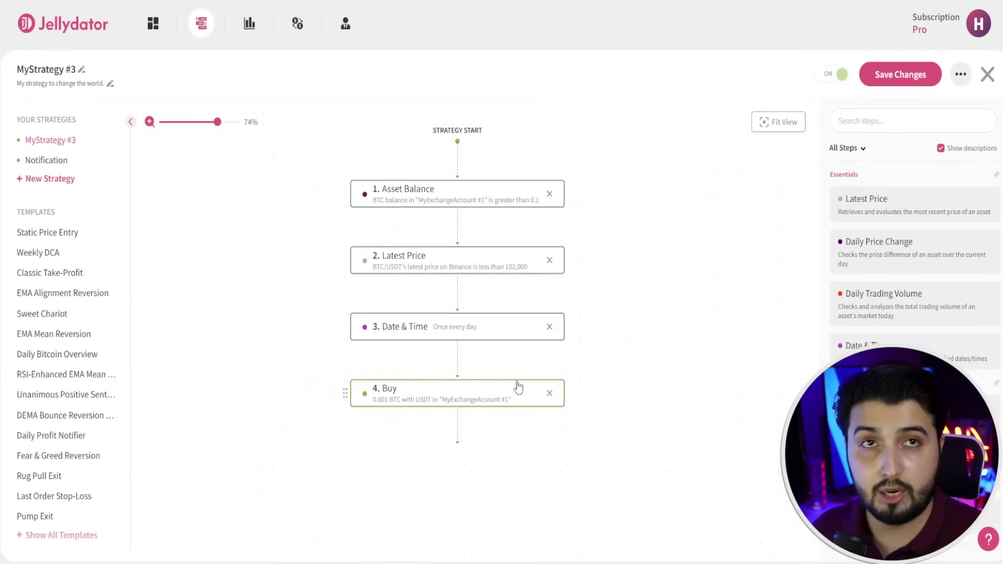
# Try out a Send Telegram Message step below the Buy step, opening its message settings, and remove it from the strategy.
pyautogui.scroll(-3, 914, 261)
pyautogui.scroll(-5, 915, 262)
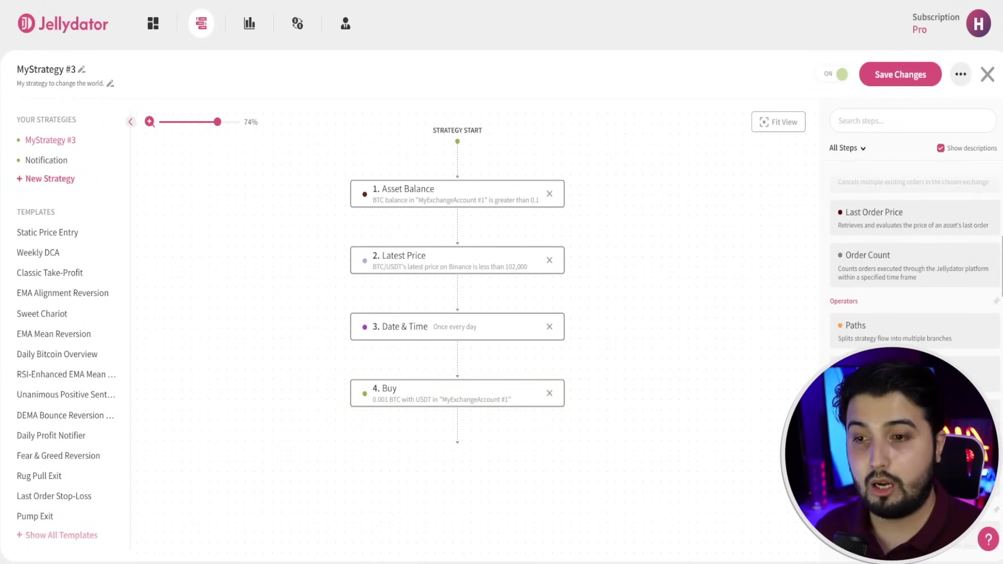
pyautogui.scroll(-10, 915, 261)
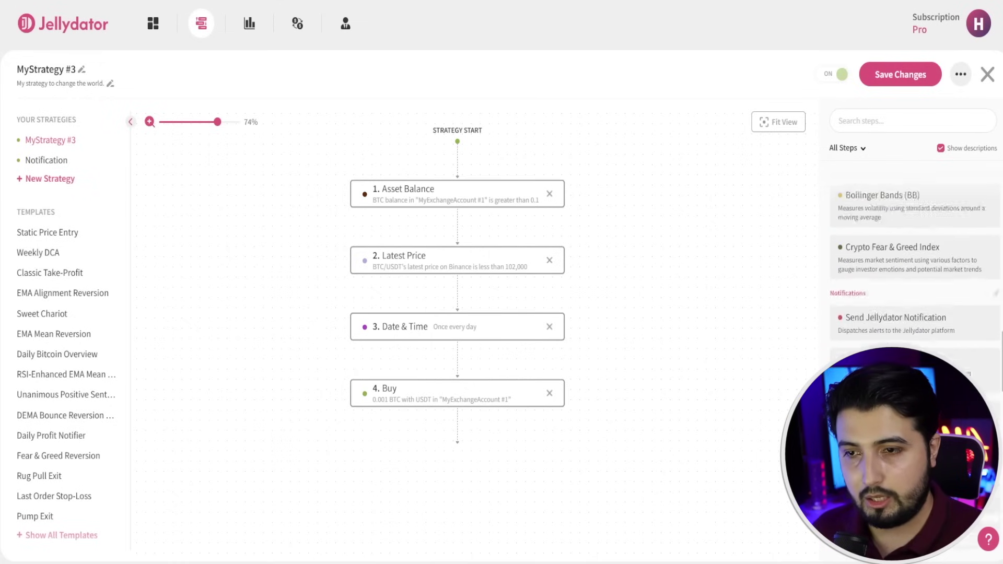
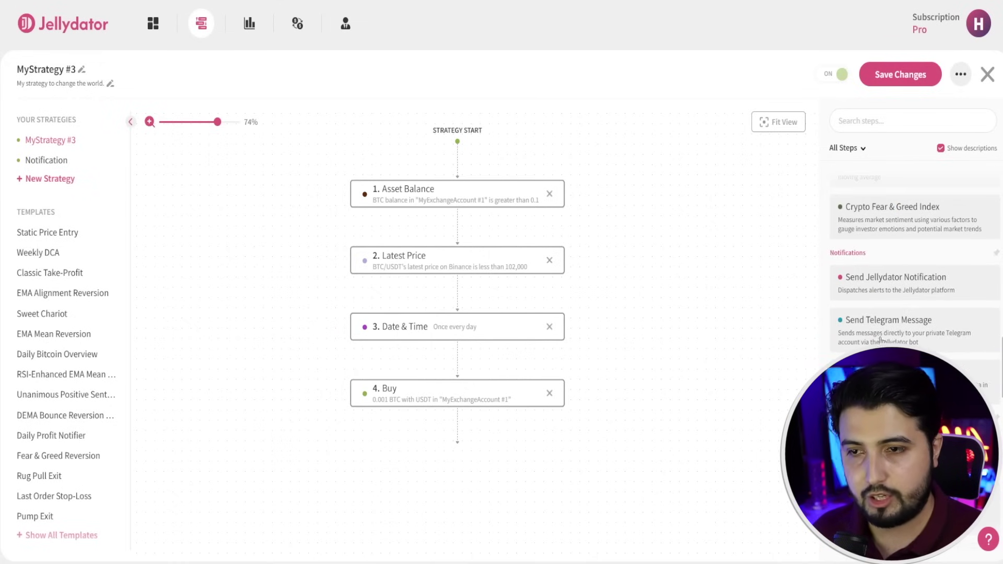
pyautogui.moveTo(895, 332); pyautogui.dragTo(428, 442)
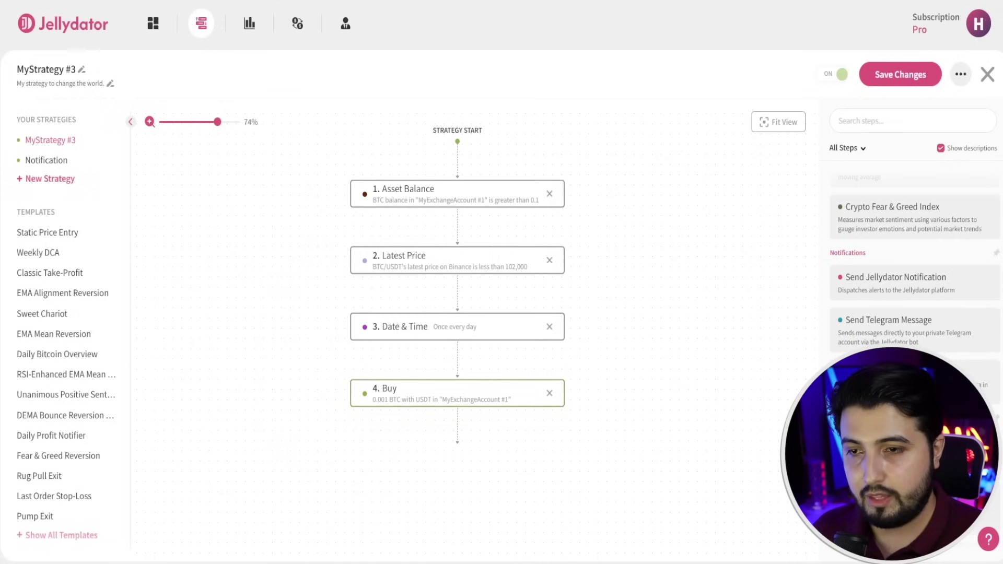
pyautogui.moveTo(925, 321); pyautogui.dragTo(385, 474)
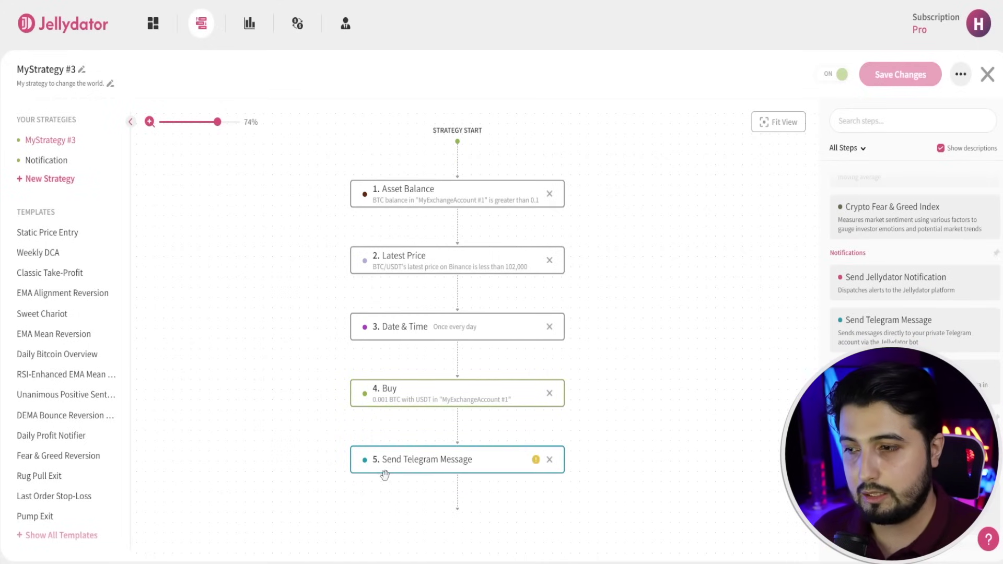
pyautogui.click(460, 457)
pyautogui.click(876, 242)
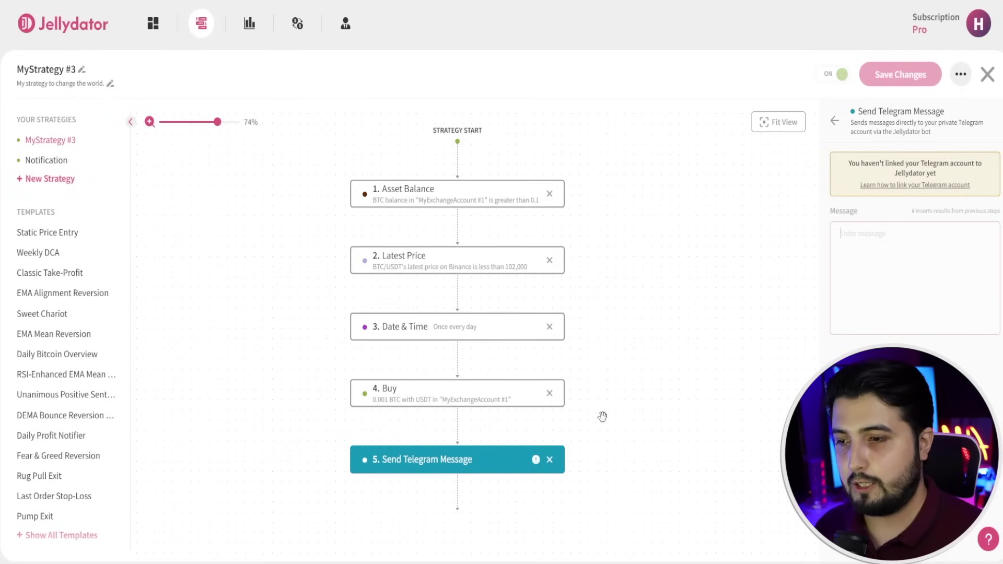
pyautogui.click(550, 460)
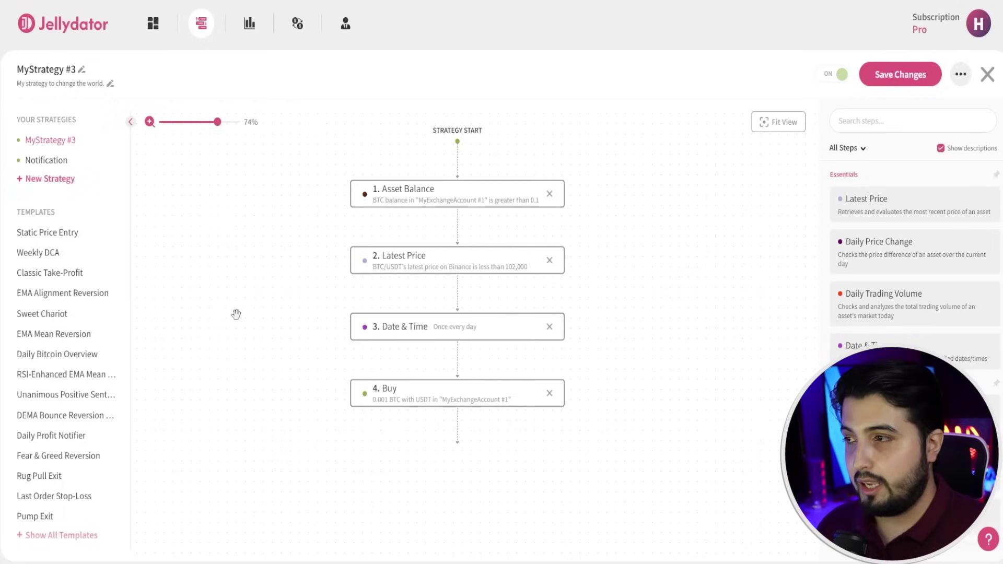
# Switch to the Notification strategy, discarding the unsaved changes in MyStrategy #3.
pyautogui.click(61, 169)
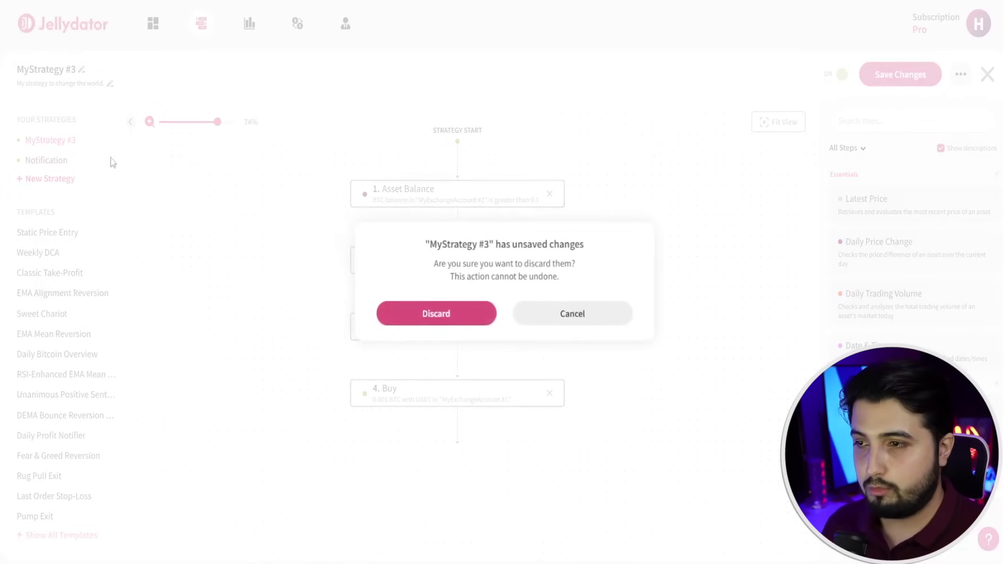
pyautogui.click(448, 309)
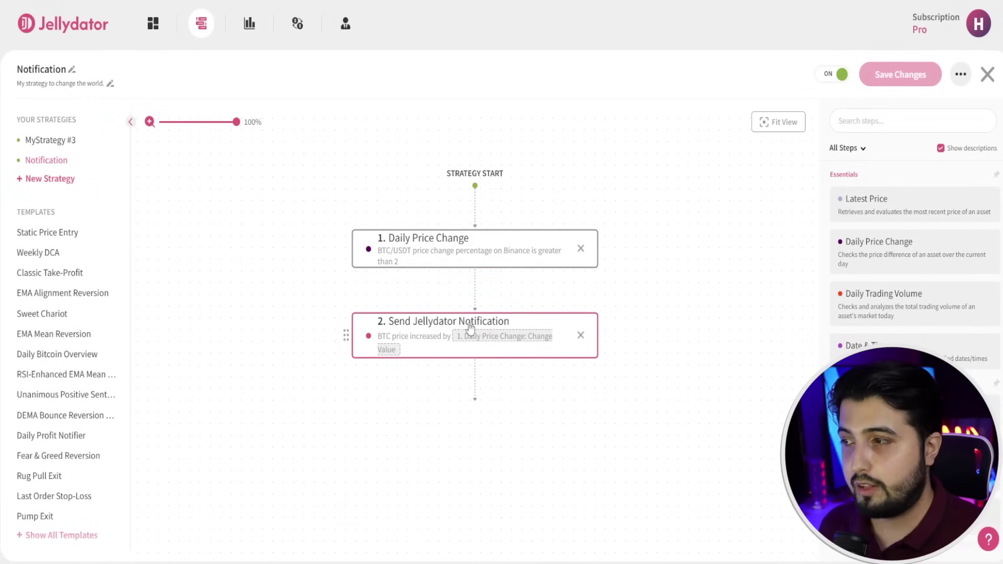
# View the Static Price Entry and Weekly DCA strategy templates.
pyautogui.scroll(-1, 45, 180)
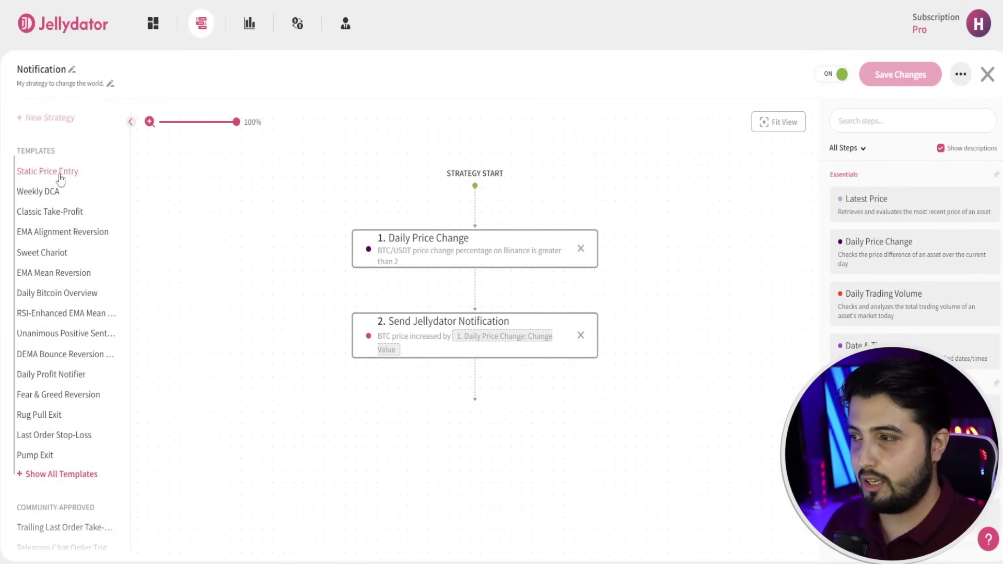
pyautogui.click(55, 171)
pyautogui.click(45, 197)
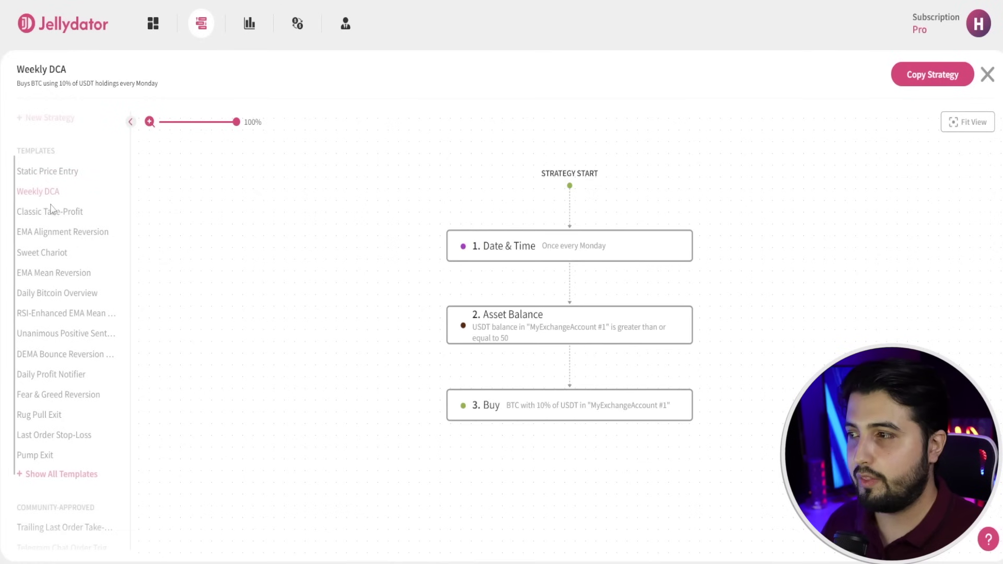
# View the Classic Take-Profit template with its three profit-and-loss paths down to their Sell steps.
pyautogui.click(55, 215)
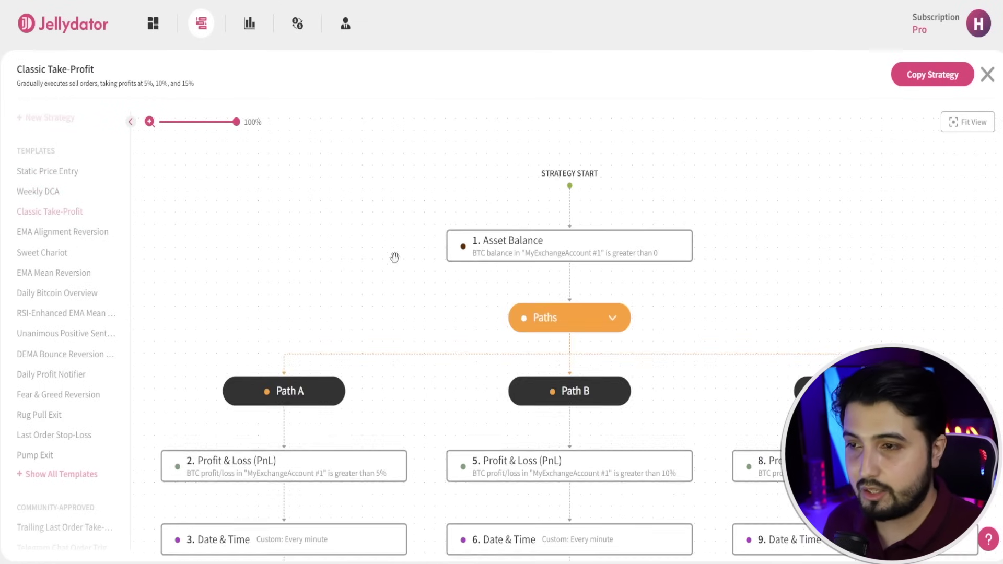
pyautogui.scroll(-3, 515, 351)
pyautogui.scroll(2, 678, 303)
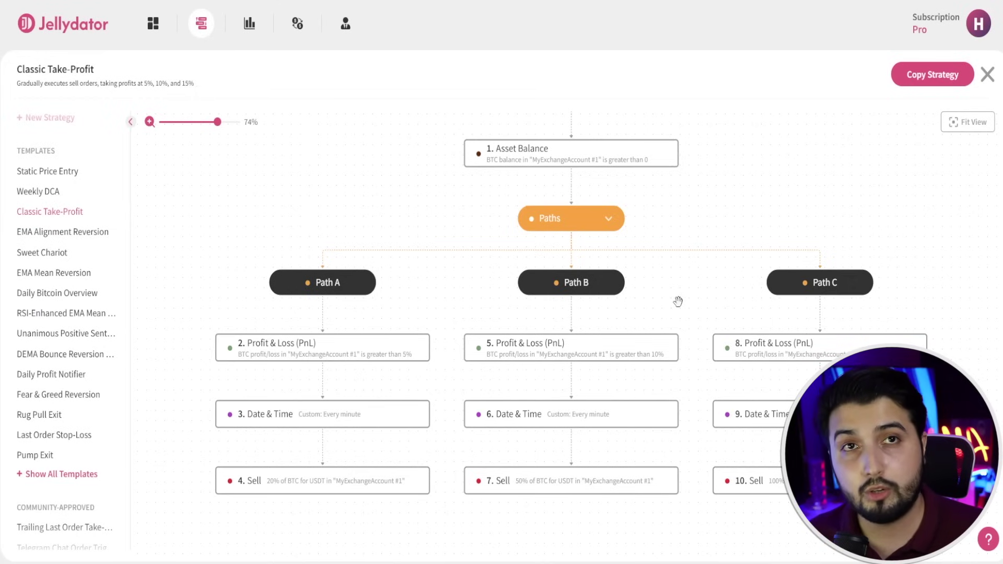
# Browse the full template gallery from Beginner-Friendly through Super Indicator, and open the Classic Take-Profit template from it.
pyautogui.scroll(-2, 72, 340)
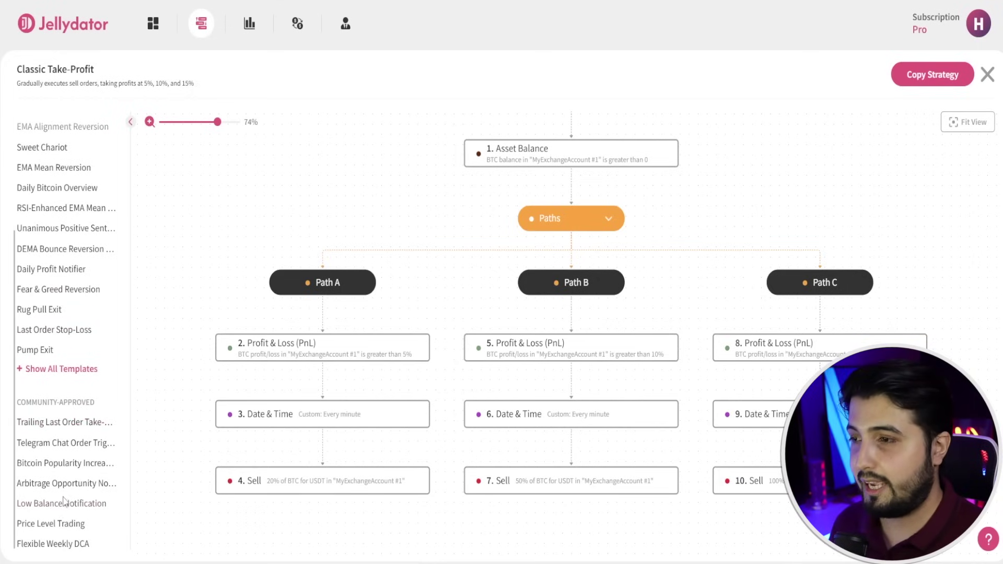
pyautogui.click(62, 369)
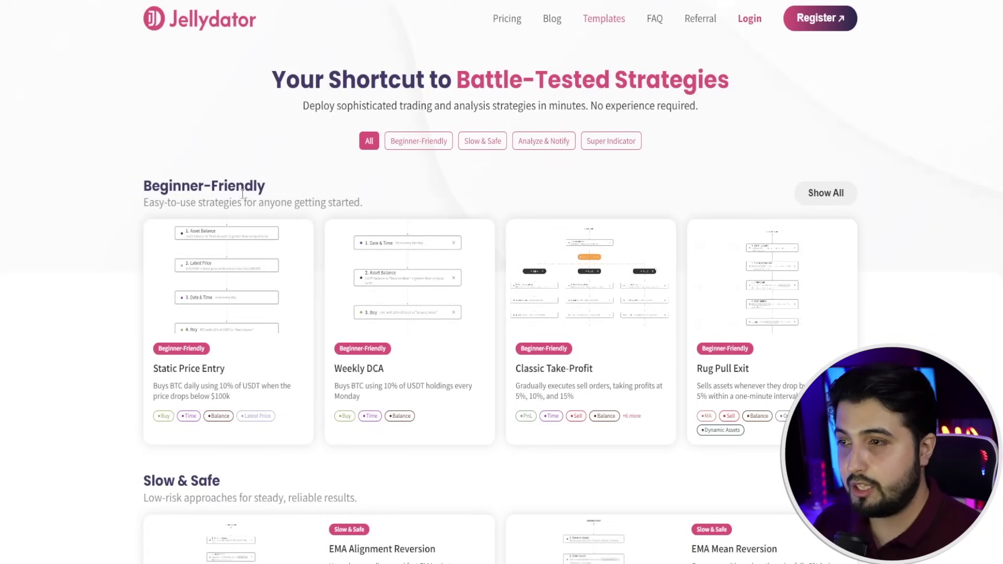
pyautogui.scroll(-2, 301, 253)
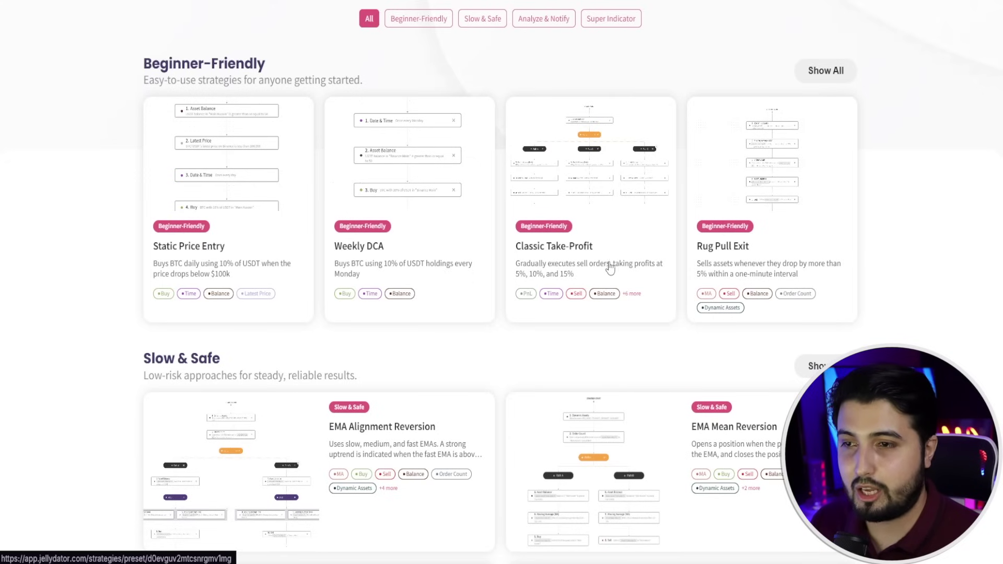
pyautogui.scroll(-4, 753, 274)
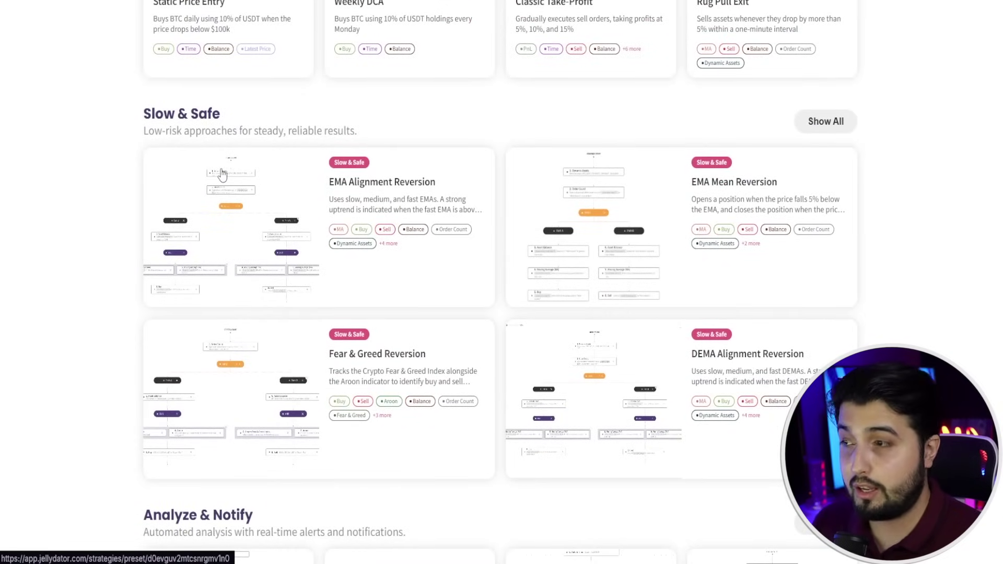
pyautogui.scroll(-3, 288, 245)
pyautogui.scroll(-3, 288, 244)
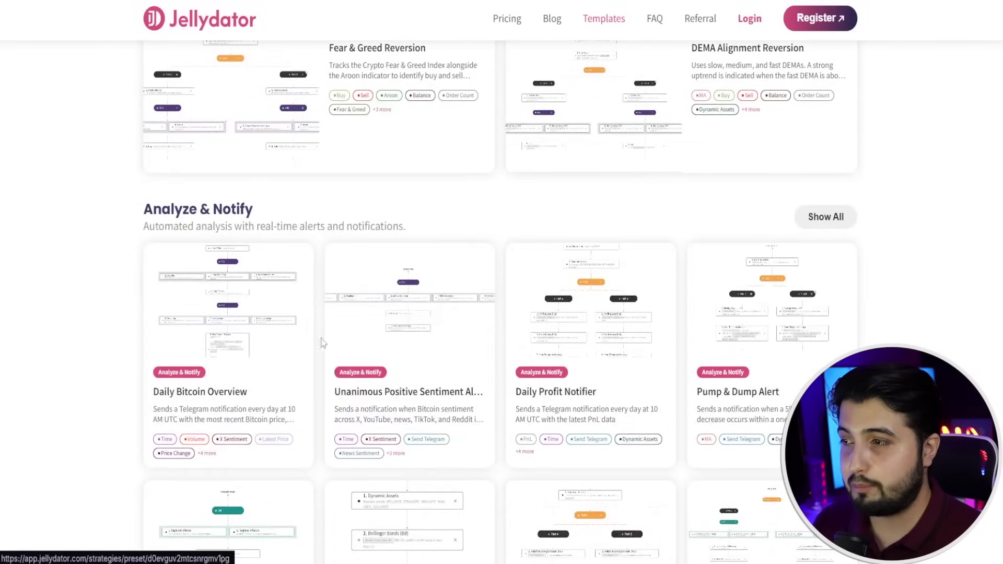
pyautogui.scroll(-12, 253, 253)
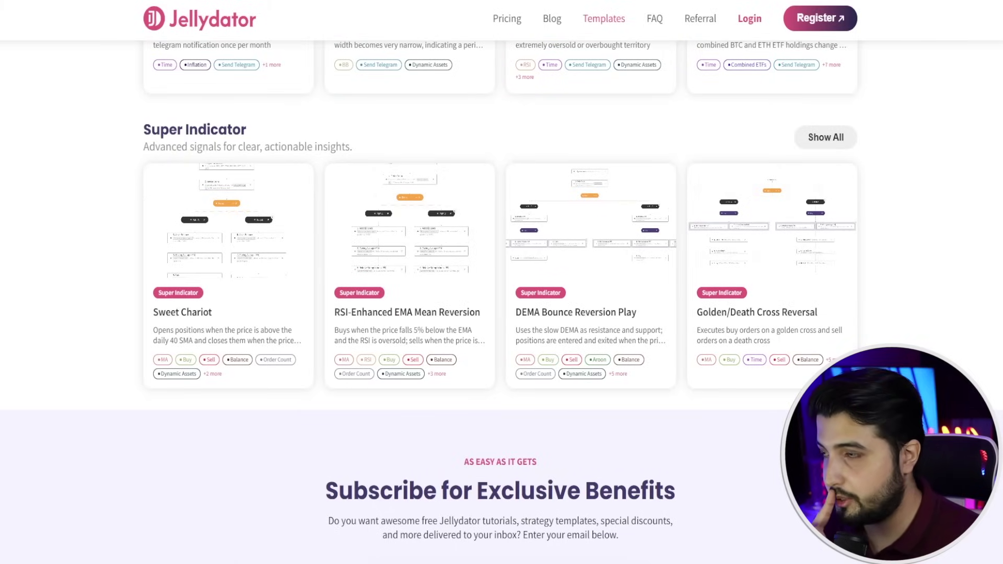
pyautogui.click(667, 285)
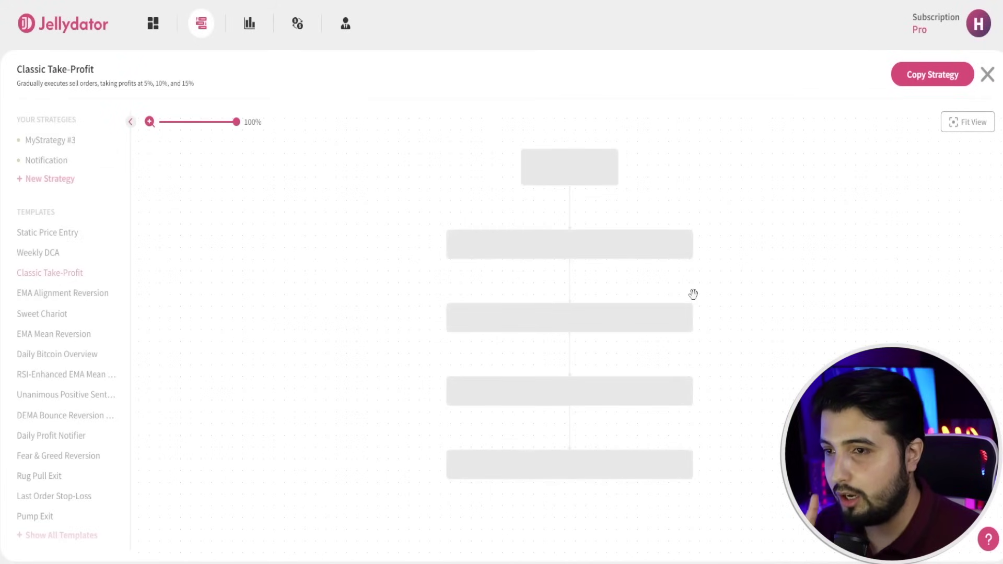
# Start a new strategy and filter its step library to Indicators to look through the available indicator steps.
pyautogui.click(50, 179)
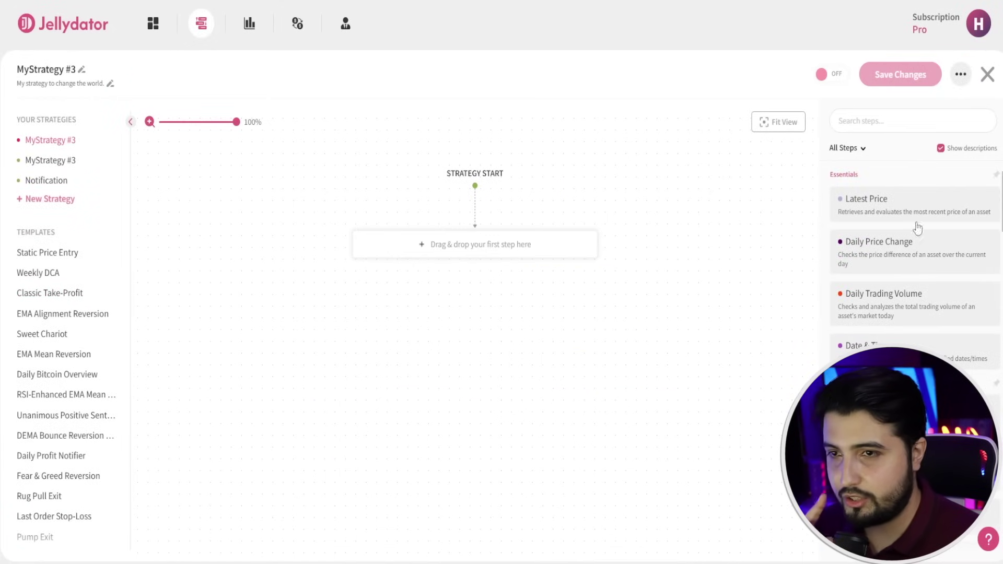
pyautogui.click(855, 149)
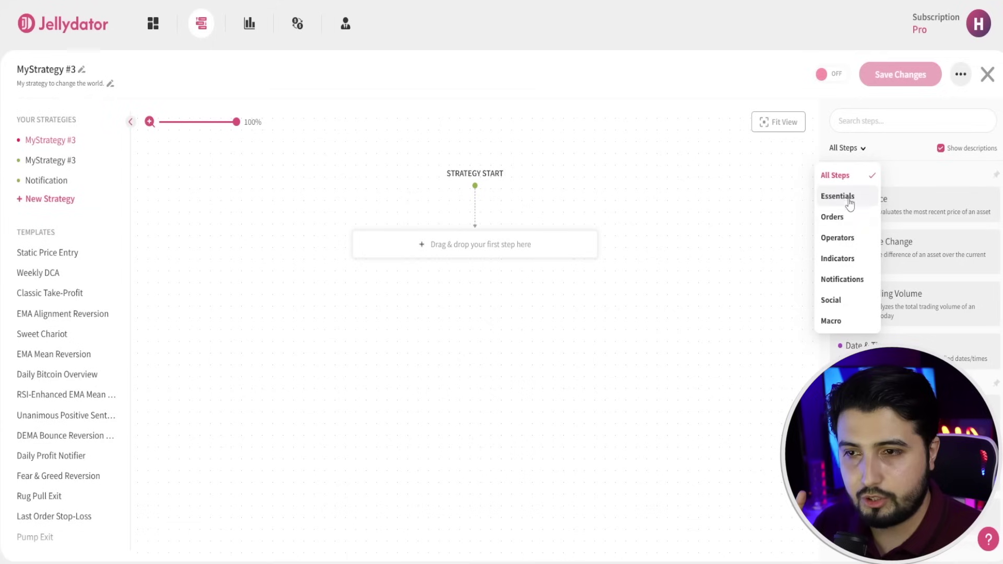
pyautogui.click(850, 258)
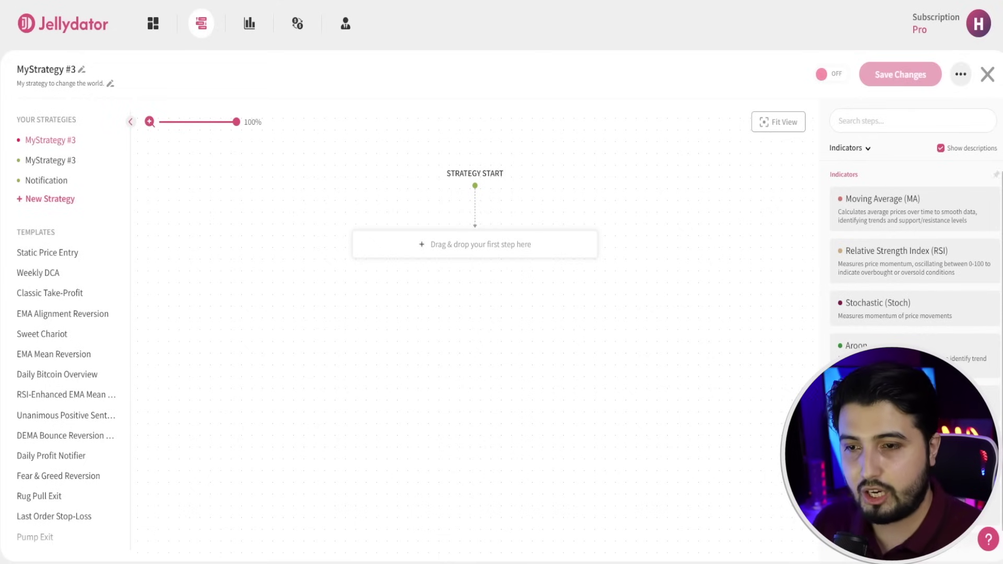
pyautogui.scroll(-1, 915, 270)
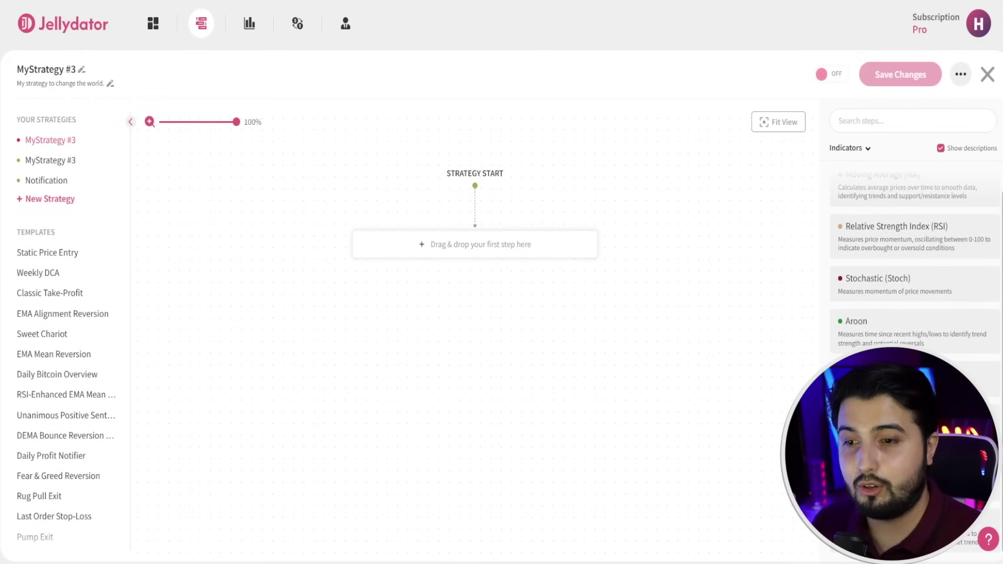
pyautogui.scroll(1, 870, 227)
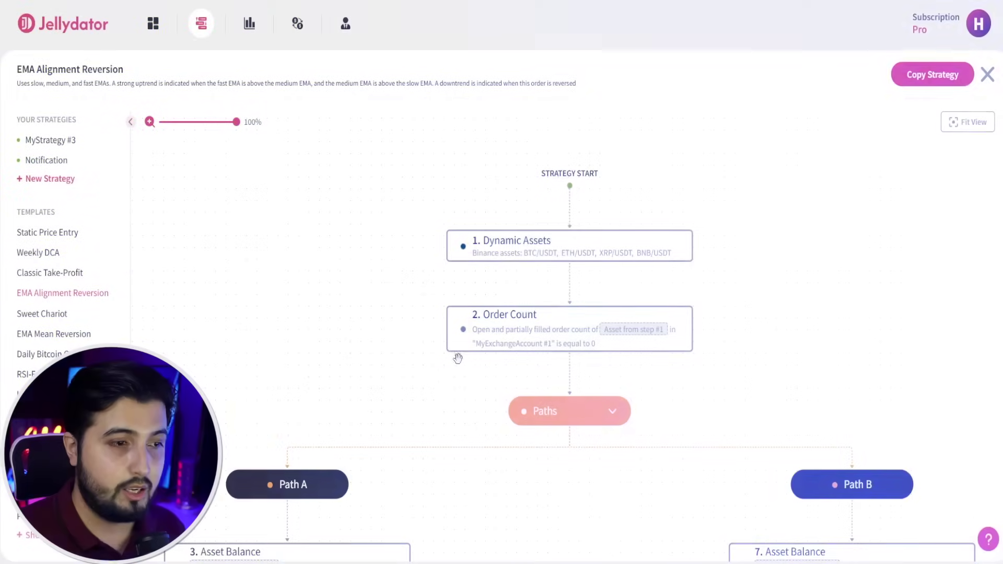
# Examine the EMA Alignment Reversion template, following Path A to its Buy step and Path B to its Sell step.
pyautogui.scroll(-5, 452, 386)
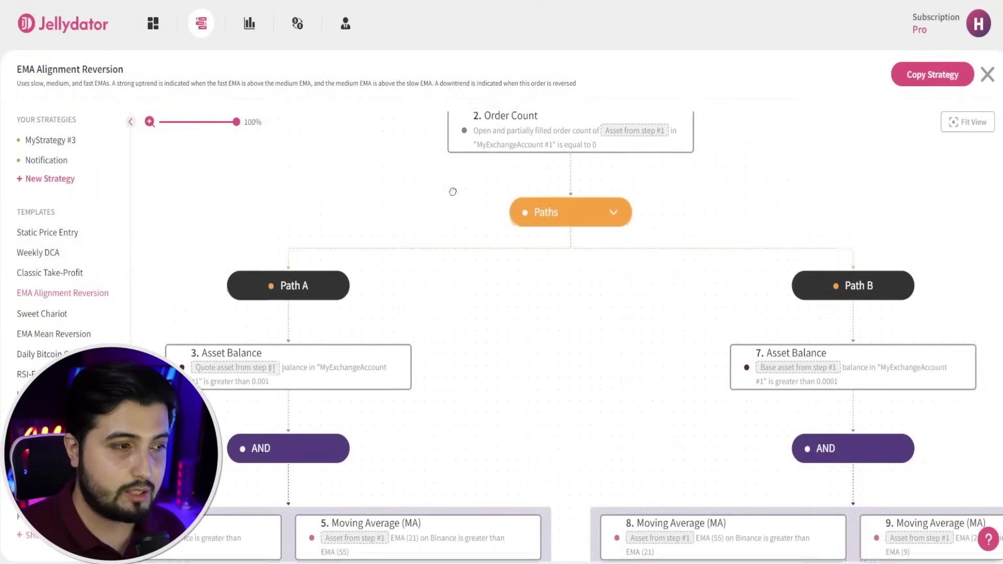
pyautogui.moveTo(648, 279); pyautogui.dragTo(649, 338)
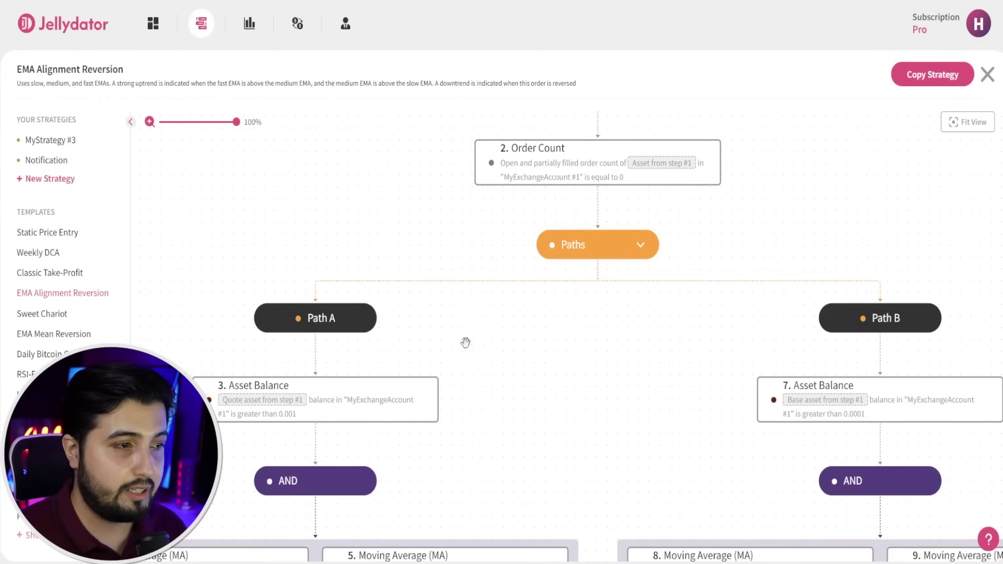
pyautogui.scroll(-3, 466, 343)
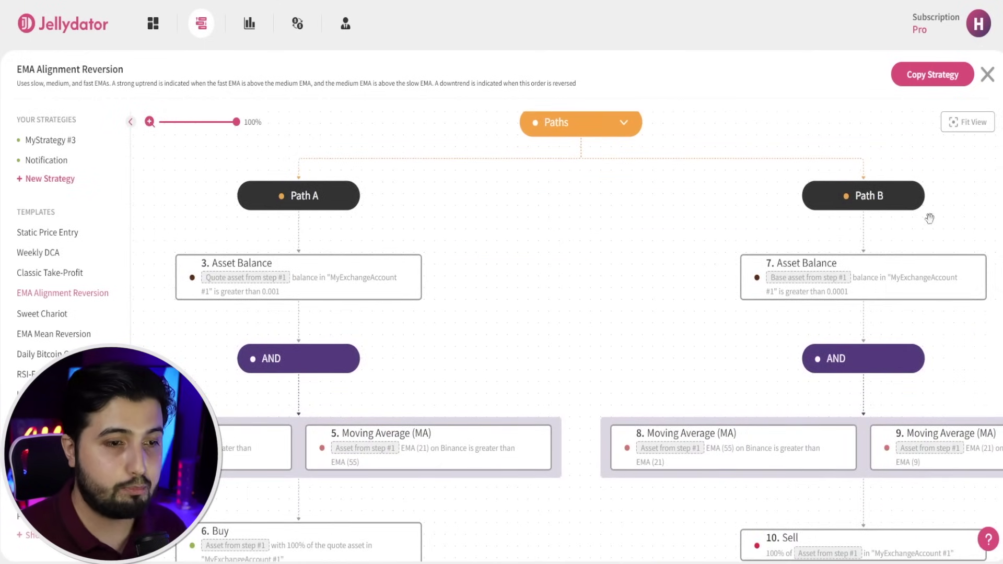
pyautogui.scroll(-3, 701, 280)
pyautogui.scroll(1, 477, 414)
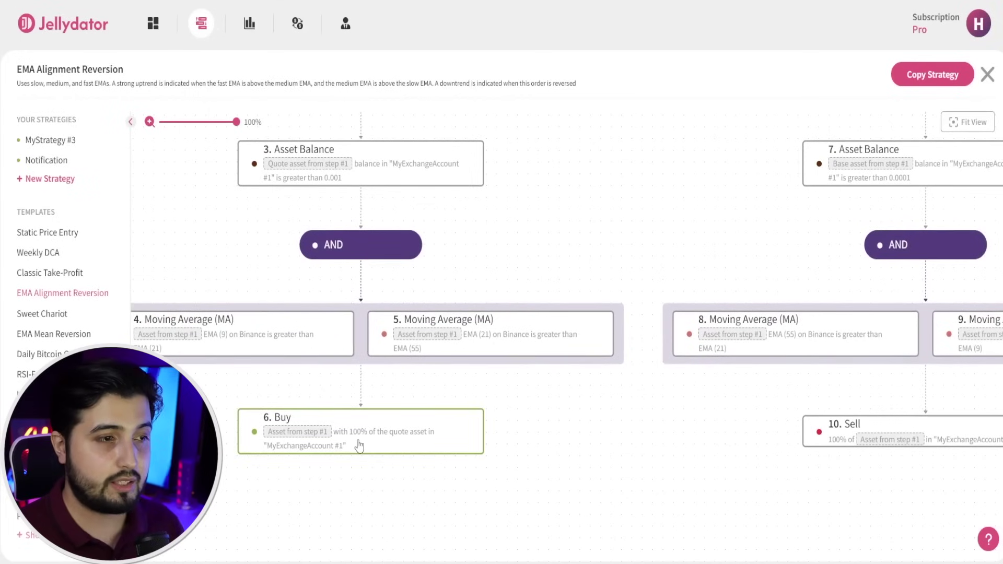
pyautogui.scroll(4, 486, 282)
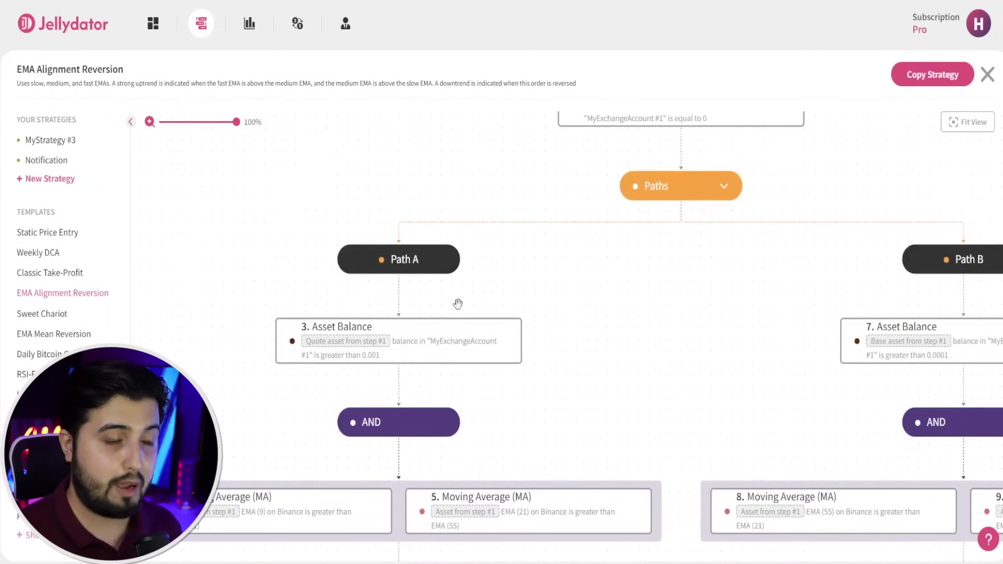
pyautogui.scroll(-5, 458, 304)
pyautogui.moveTo(720, 198); pyautogui.dragTo(526, 411)
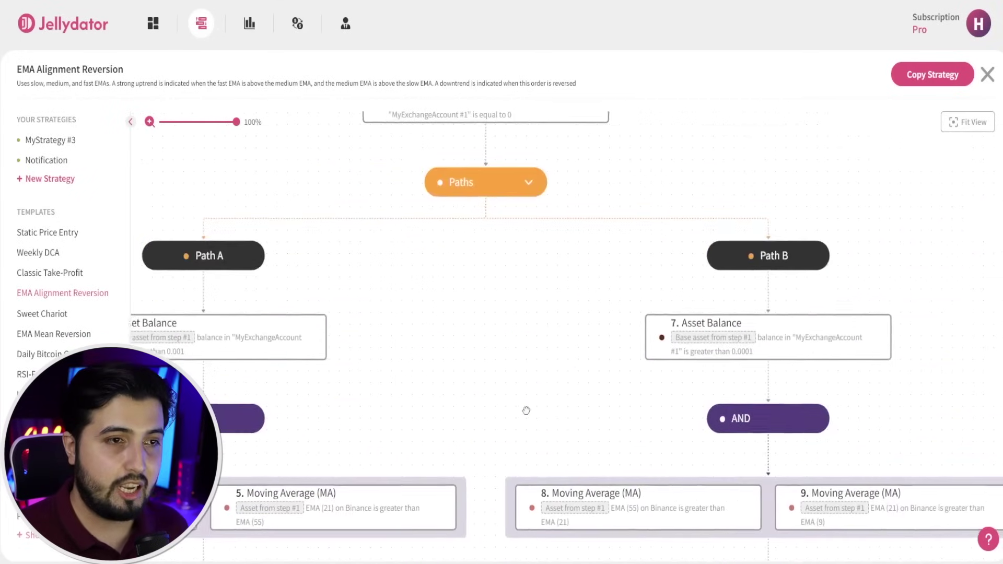
pyautogui.scroll(-4, 502, 340)
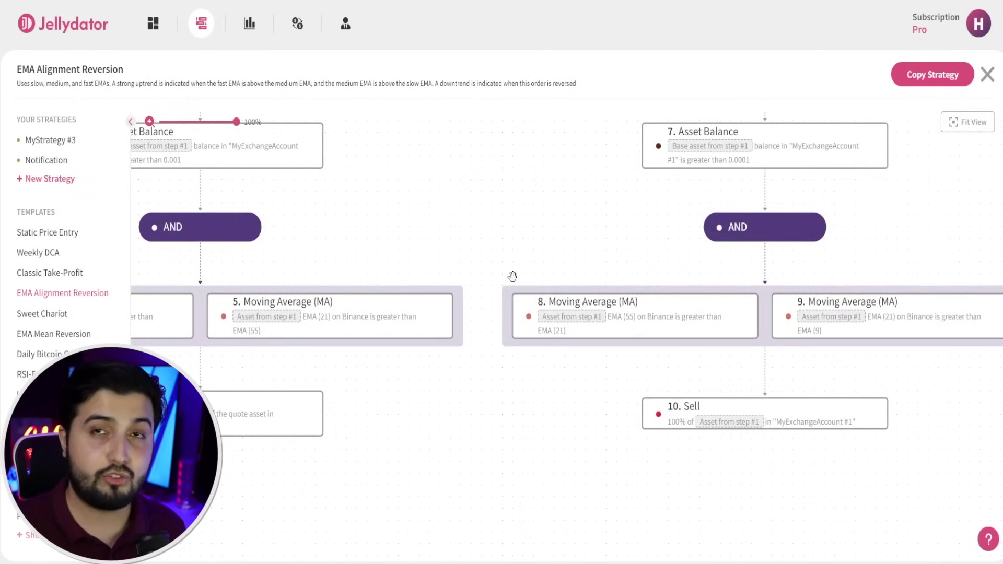
pyautogui.moveTo(491, 219); pyautogui.dragTo(585, 471)
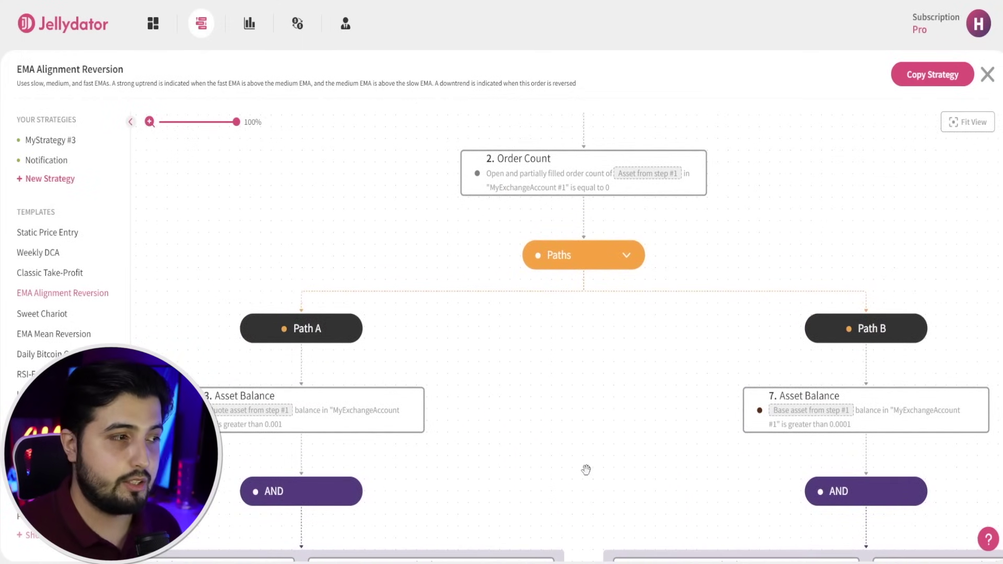
pyautogui.scroll(-3, 78, 444)
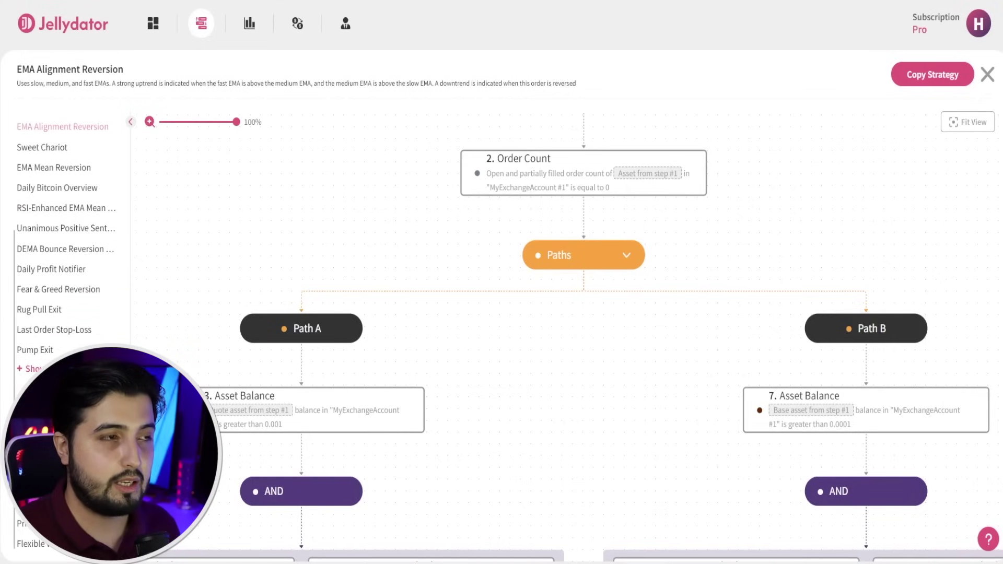